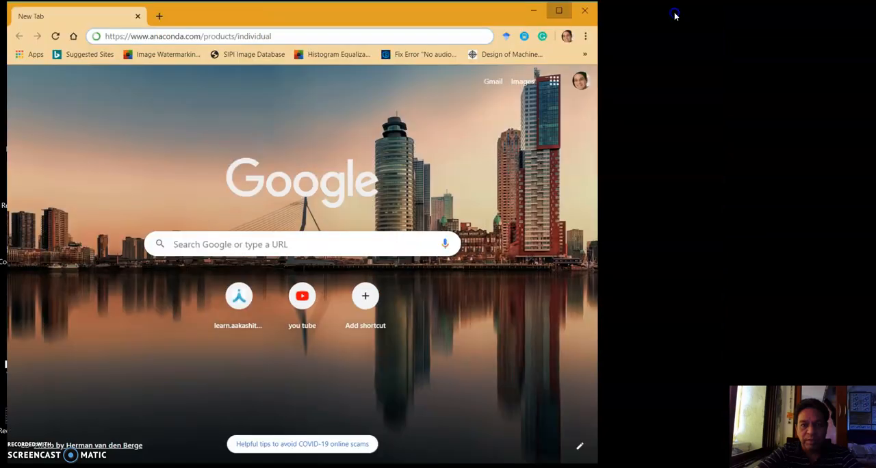
{"action": "left_click", "coordinate": [106, 30]}
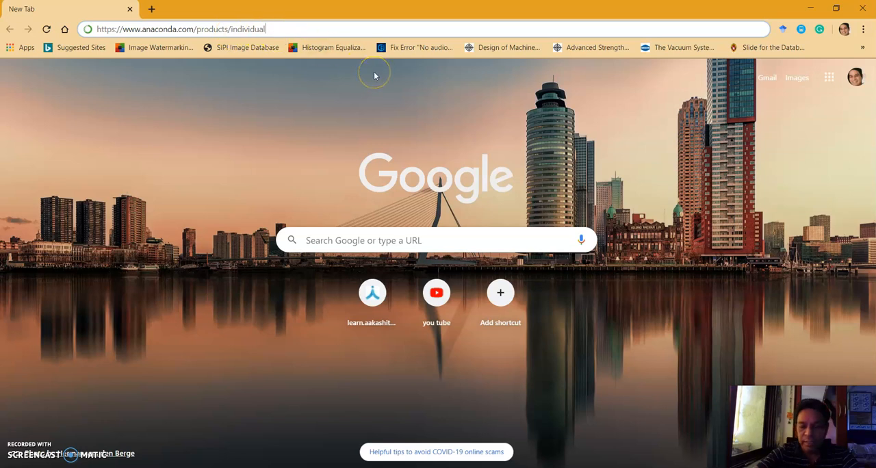
{"action": "key", "text": "Return"}
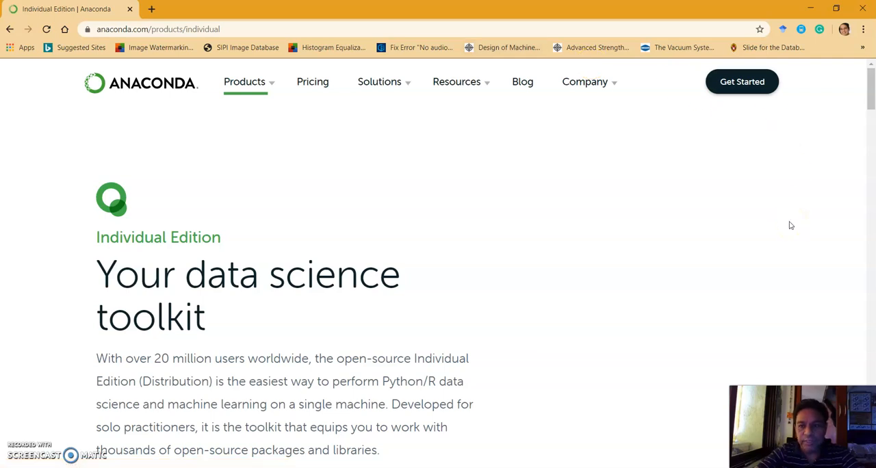
{"action": "left_click_drag", "start_coordinate": [870, 96], "coordinate": [871, 385]}
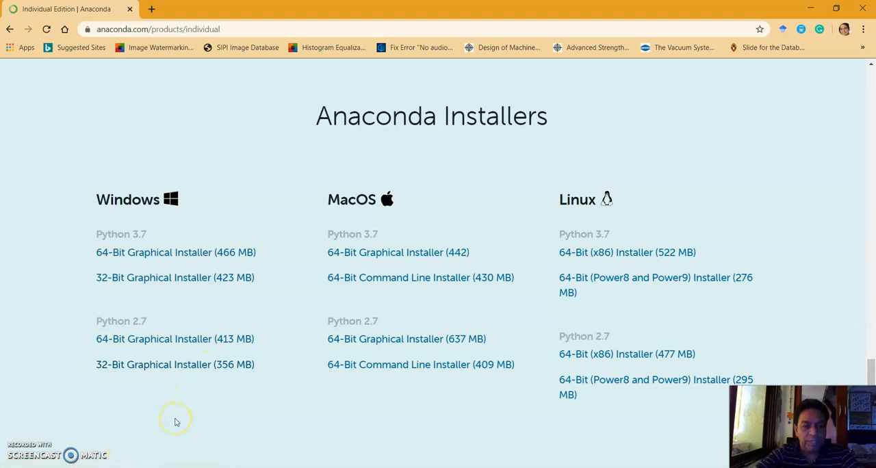
Search Windows for 64 and check in the system settings whether this PC runs 32-bit or 64-bit Windows.
{"action": "left_click", "coordinate": [119, 286]}
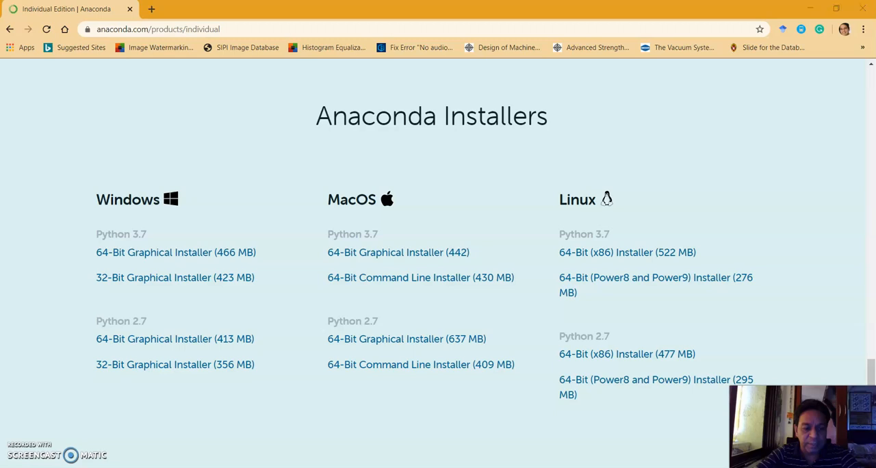
{"action": "key", "text": "super"}
{"action": "type", "text": "6"}
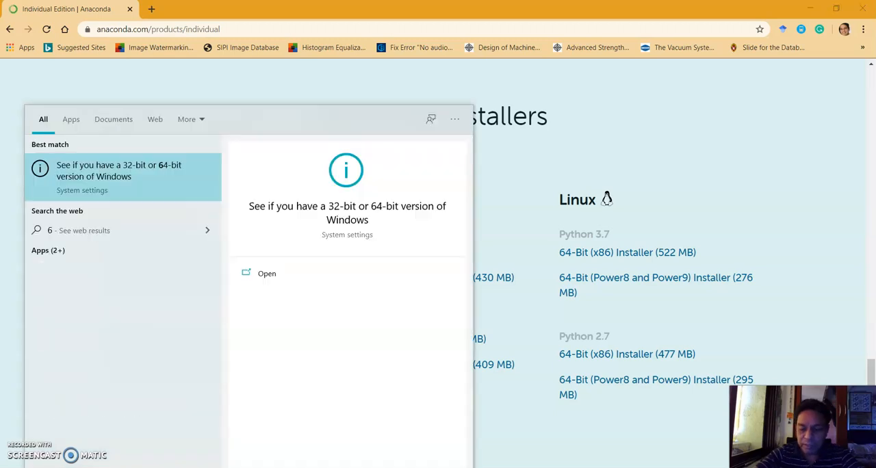
{"action": "type", "text": "4"}
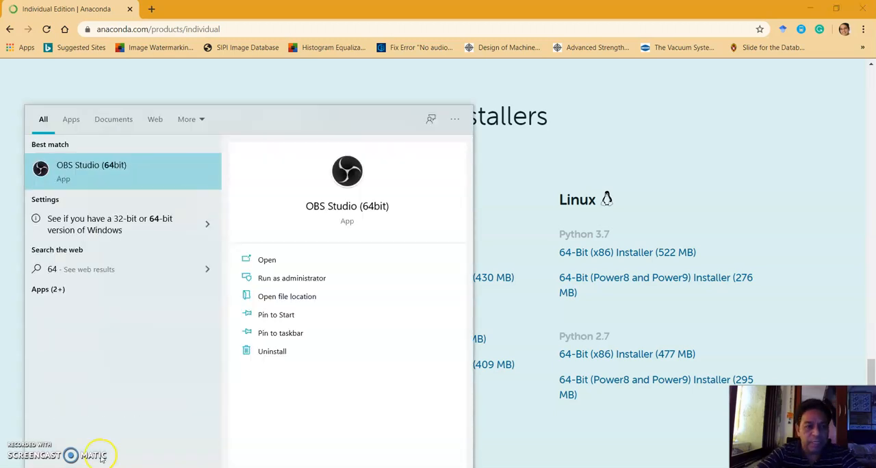
{"action": "left_click", "coordinate": [117, 230]}
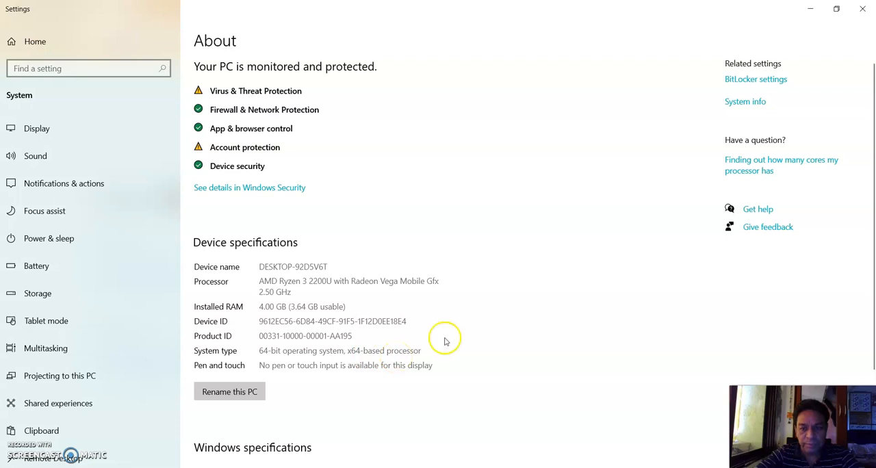
{"action": "left_click", "coordinate": [862, 8]}
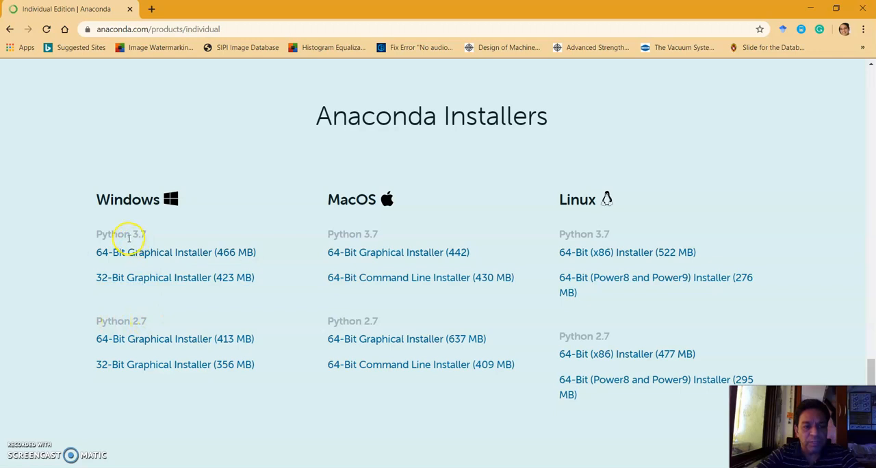
Start downloading the Python 3.7 64-Bit Graphical Installer for Windows and launch the existing Anaconda3-2020.02-Windows-x86_64 from the Downloads folder.
{"action": "left_click", "coordinate": [162, 254]}
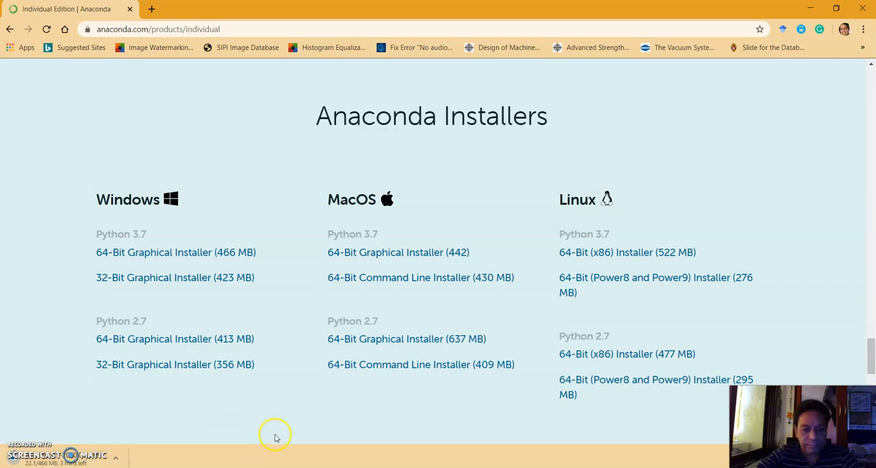
{"action": "mouse_move", "coordinate": [320, 467]}
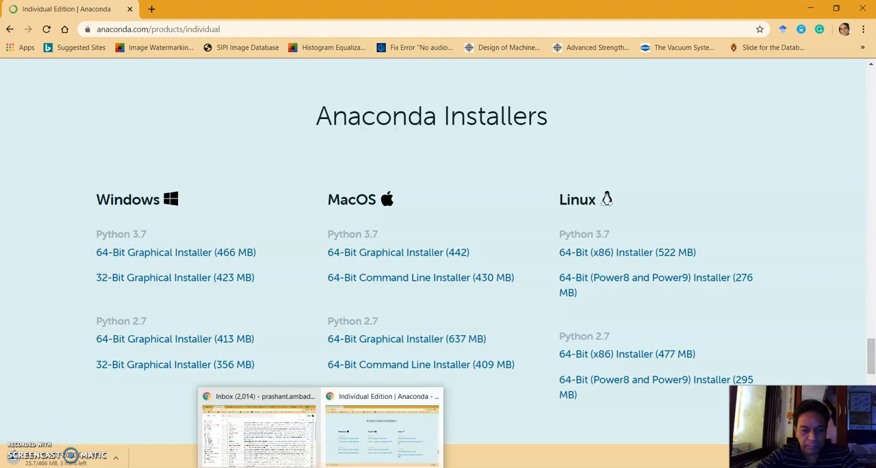
{"action": "left_click", "coordinate": [294, 465]}
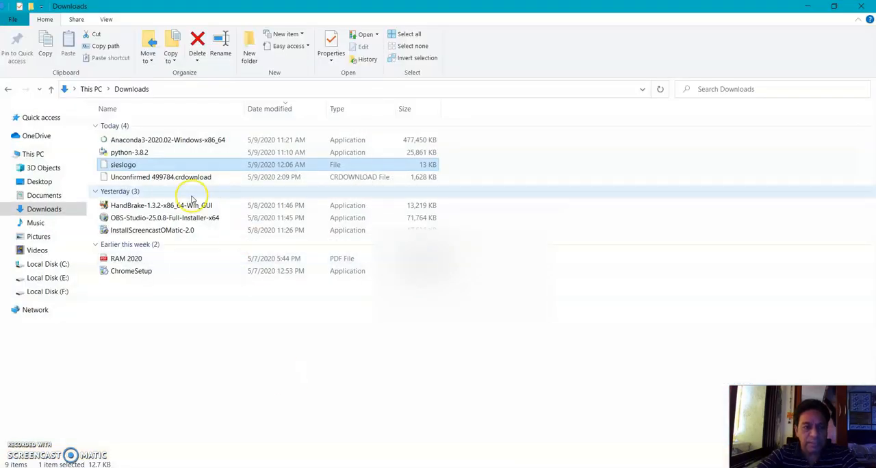
{"action": "double_click", "coordinate": [193, 140]}
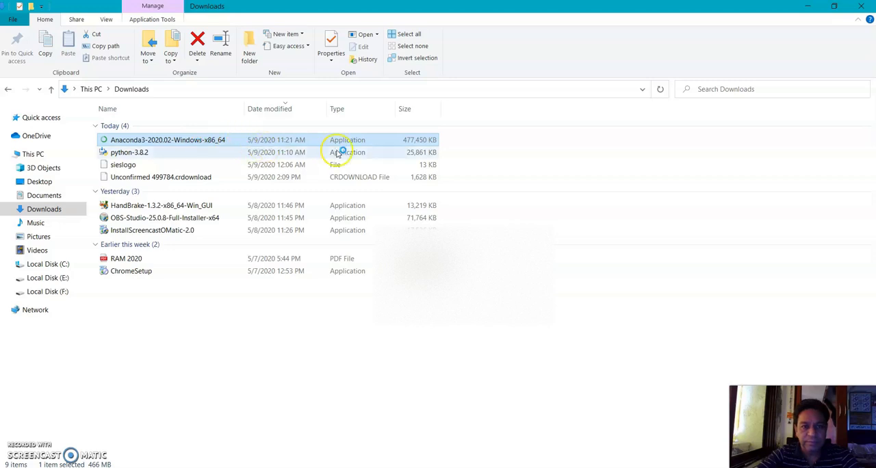
Cancel the running installer download in the browser and minimize the open windows.
{"action": "left_click", "coordinate": [811, 7]}
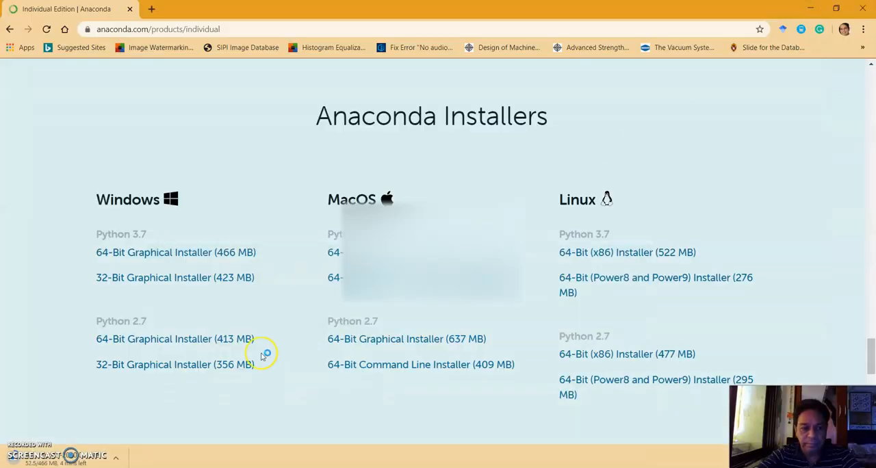
{"action": "left_click", "coordinate": [115, 458]}
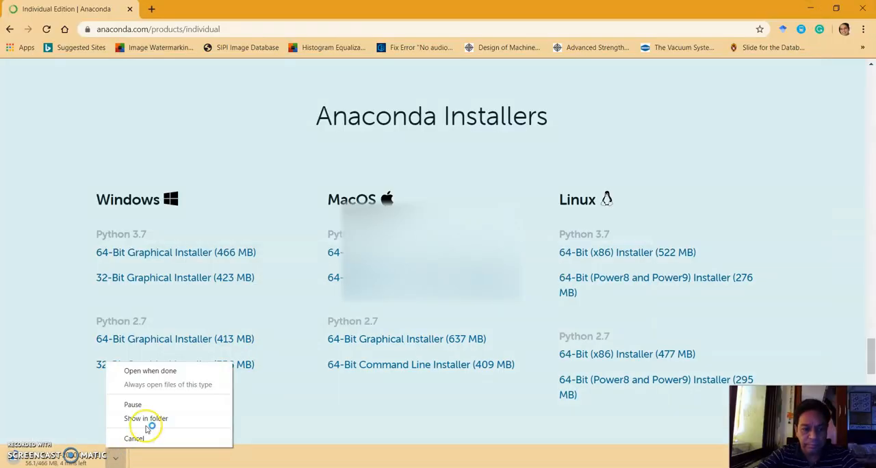
{"action": "left_click", "coordinate": [137, 438]}
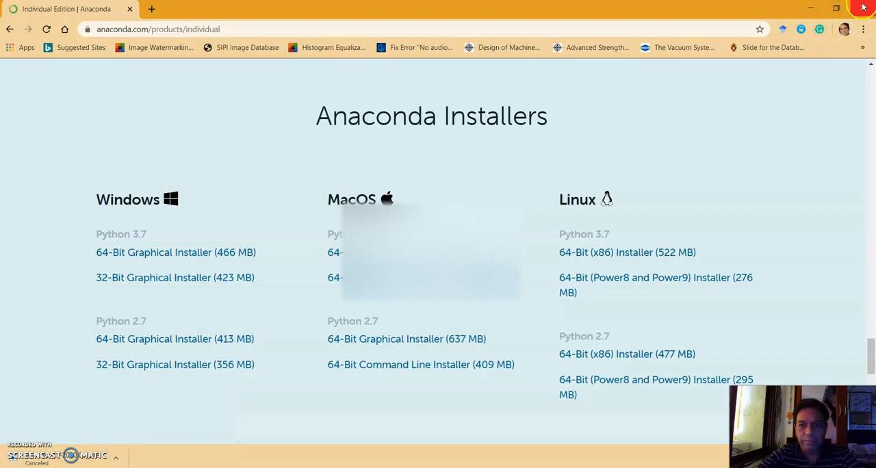
{"action": "left_click", "coordinate": [804, 9]}
Accept the Anaconda3 license agreement and choose to install for Just Me (recommended).
{"action": "left_click", "coordinate": [459, 315]}
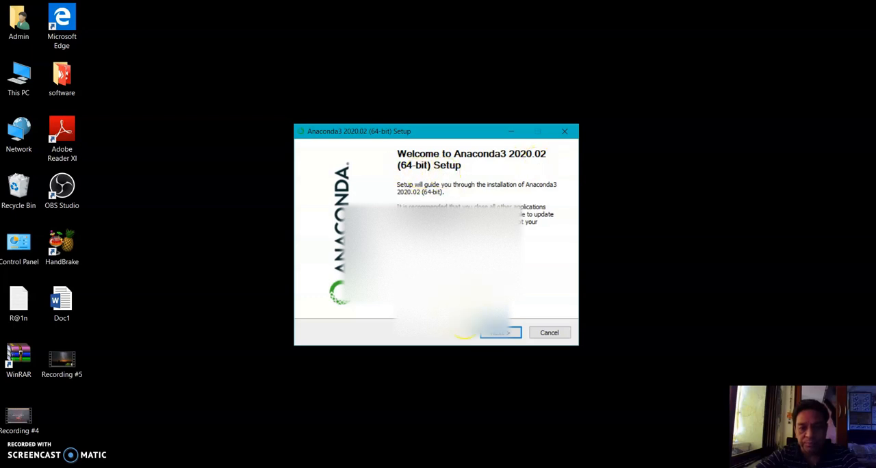
{"action": "left_click", "coordinate": [500, 333]}
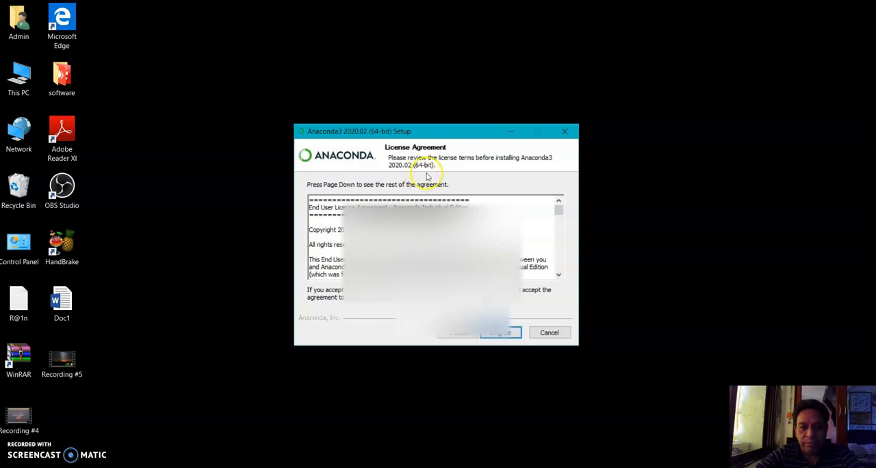
{"action": "left_click", "coordinate": [507, 335]}
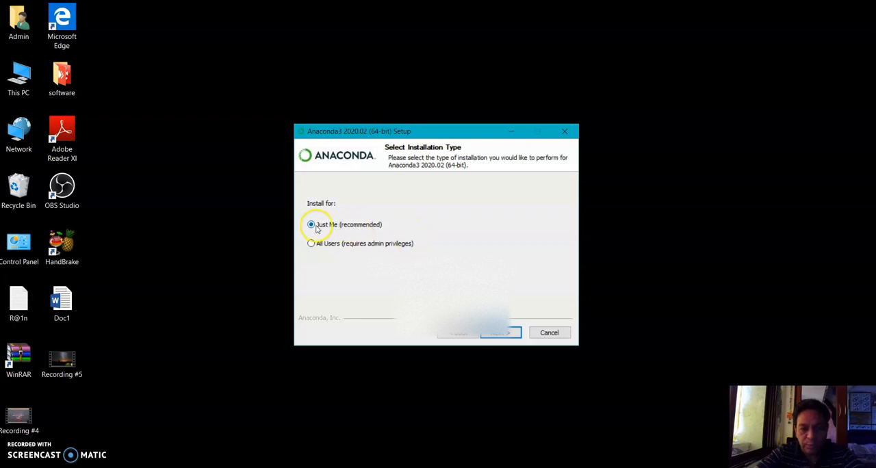
{"action": "left_click", "coordinate": [506, 333]}
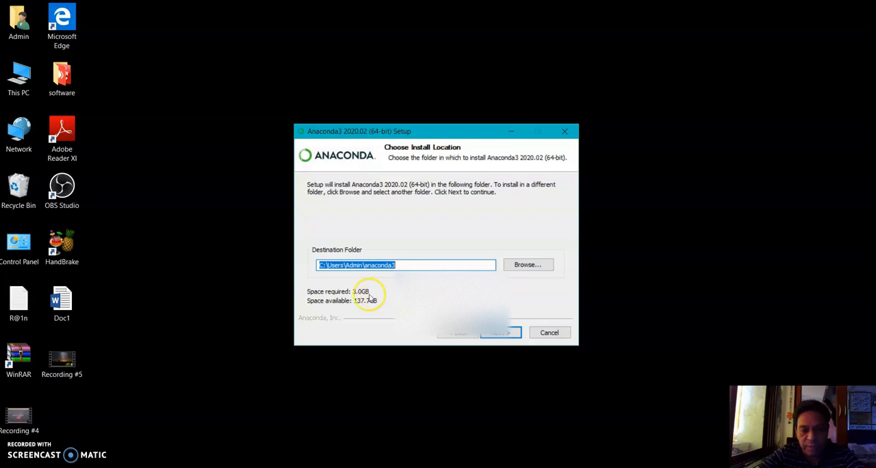
Try to continue the setup with C:\Users\Admin\anaconda3 as the destination folder.
{"action": "left_click", "coordinate": [504, 333]}
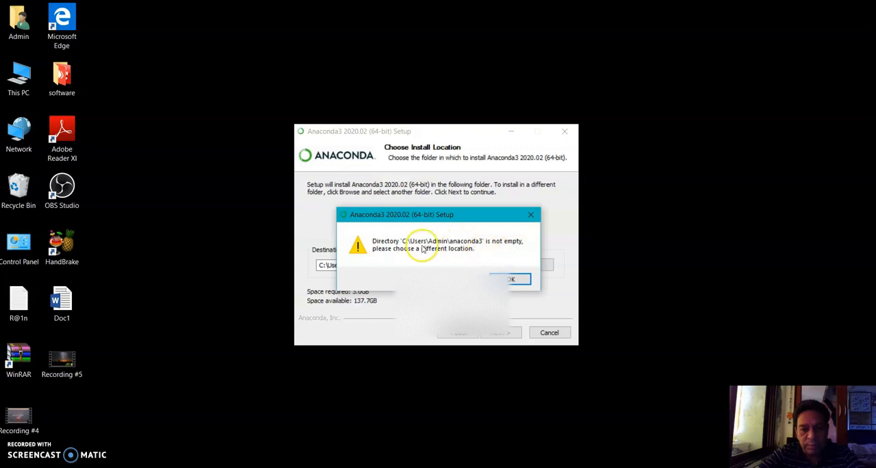
{"action": "left_click", "coordinate": [511, 279]}
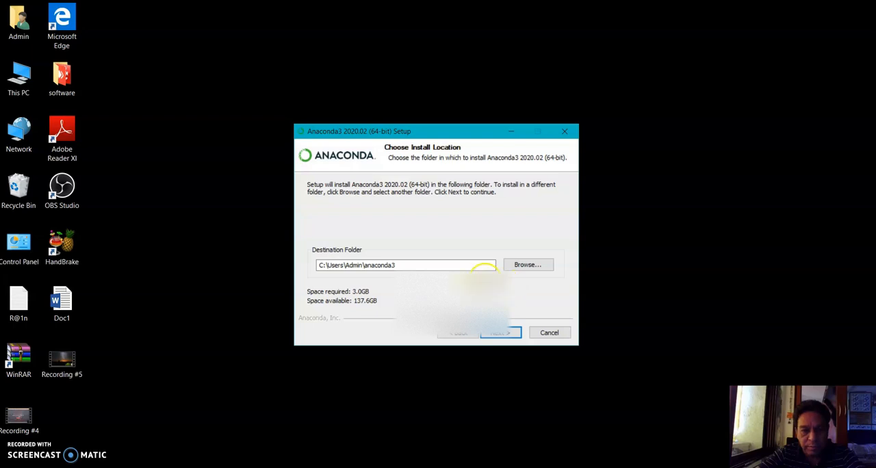
{"action": "left_click", "coordinate": [441, 264]}
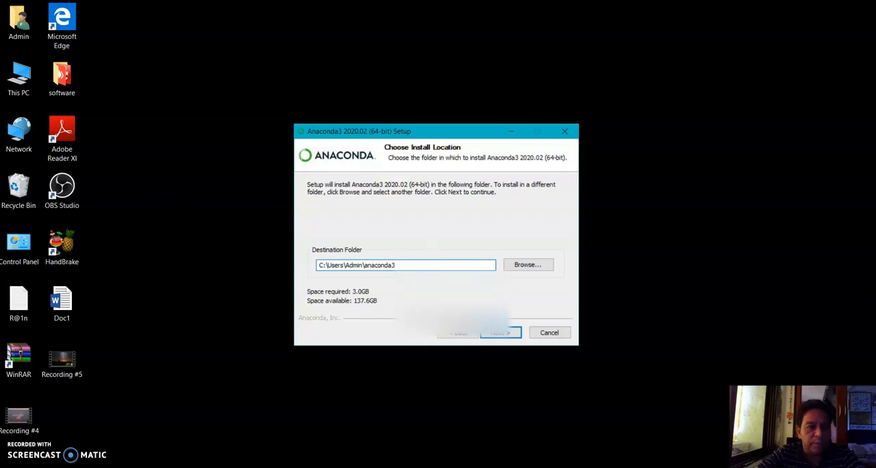
Delete the existing anaconda3 folder from the Admin user folder and close that folder window.
{"action": "double_click", "coordinate": [12, 22]}
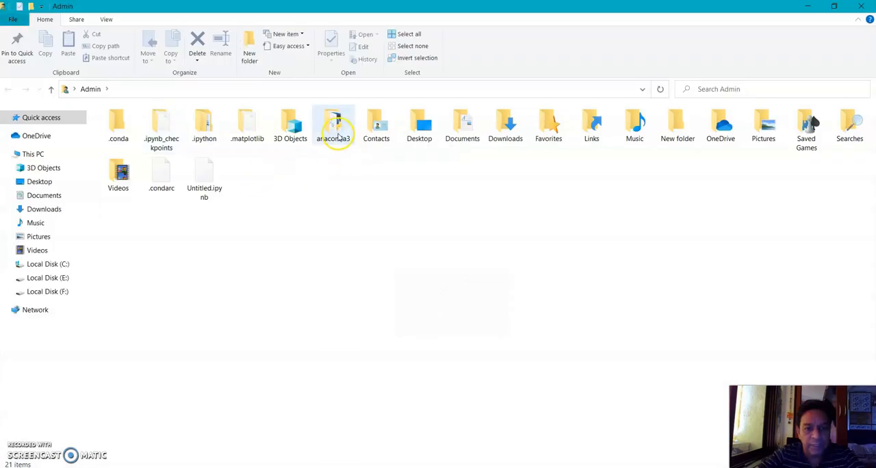
{"action": "double_click", "coordinate": [336, 134]}
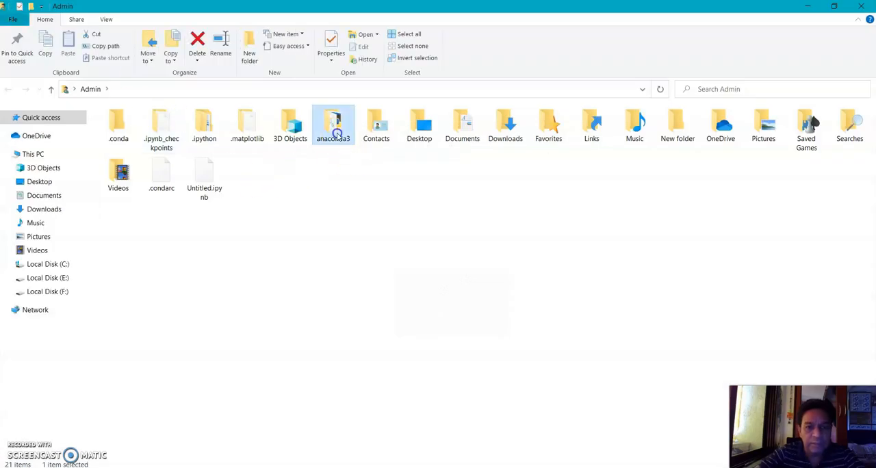
{"action": "key", "text": "Delete"}
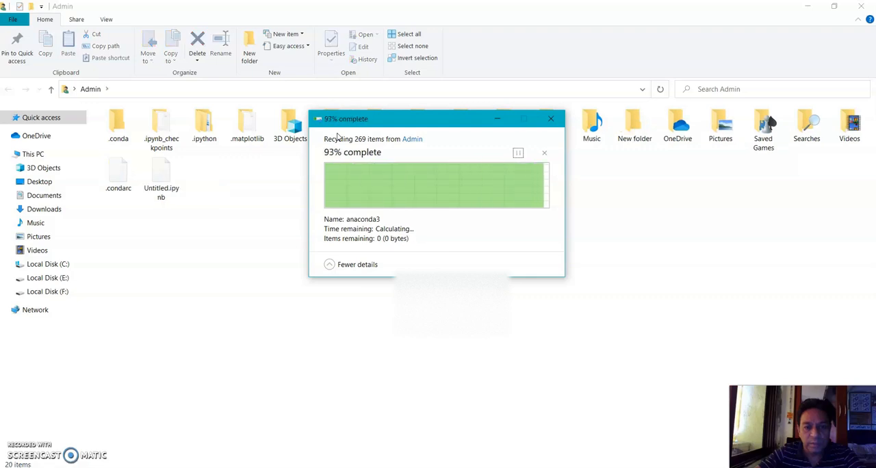
{"action": "left_click", "coordinate": [863, 6]}
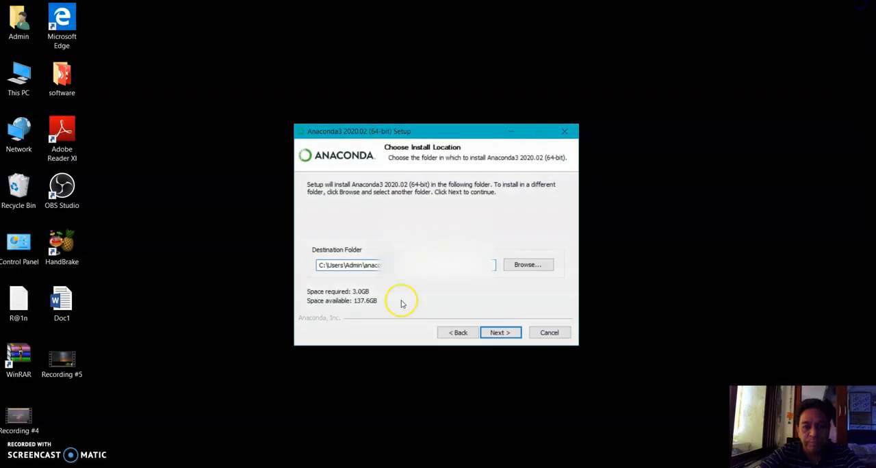
Accept the destination folder and install Anaconda3 without adding it to the PATH environment variable.
{"action": "left_click", "coordinate": [494, 335]}
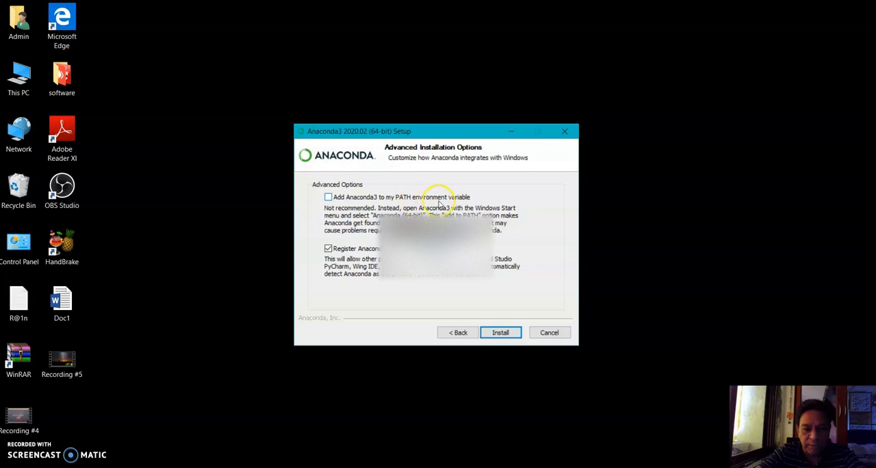
{"action": "left_click", "coordinate": [327, 197]}
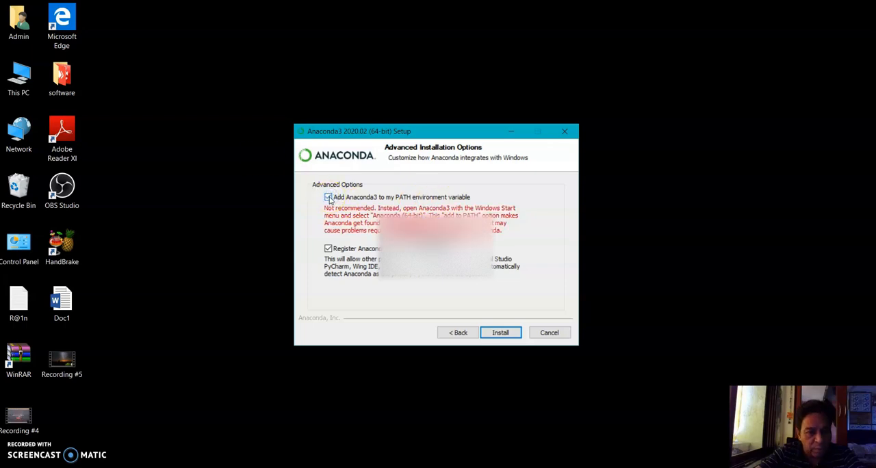
{"action": "left_click", "coordinate": [328, 197]}
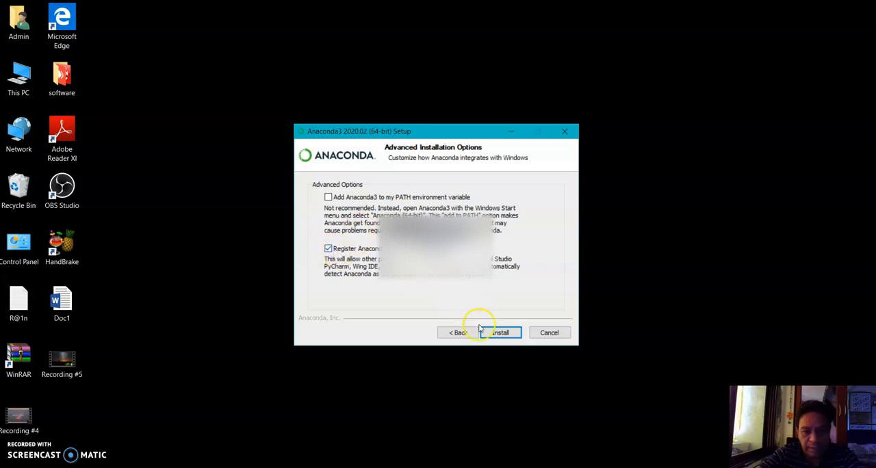
{"action": "left_click", "coordinate": [503, 332]}
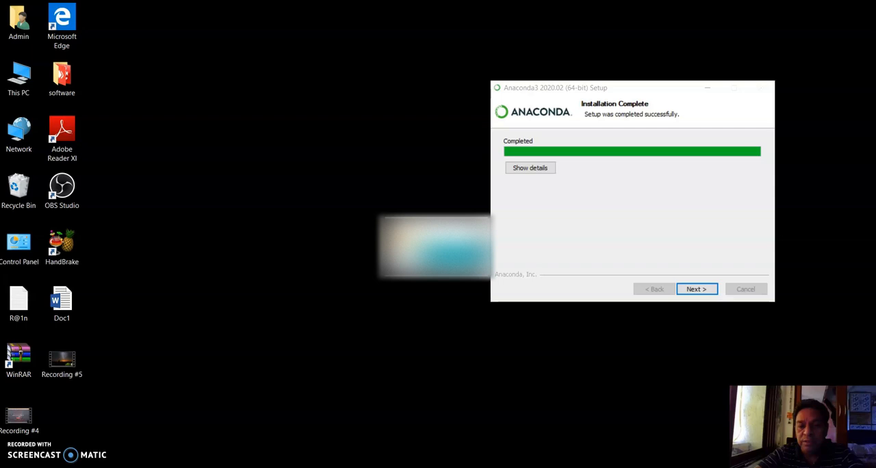
Finish the Anaconda3 setup, keeping the Anaconda Individual Edition Tutorial and Learn More About Anaconda options checked.
{"action": "left_click", "coordinate": [697, 290]}
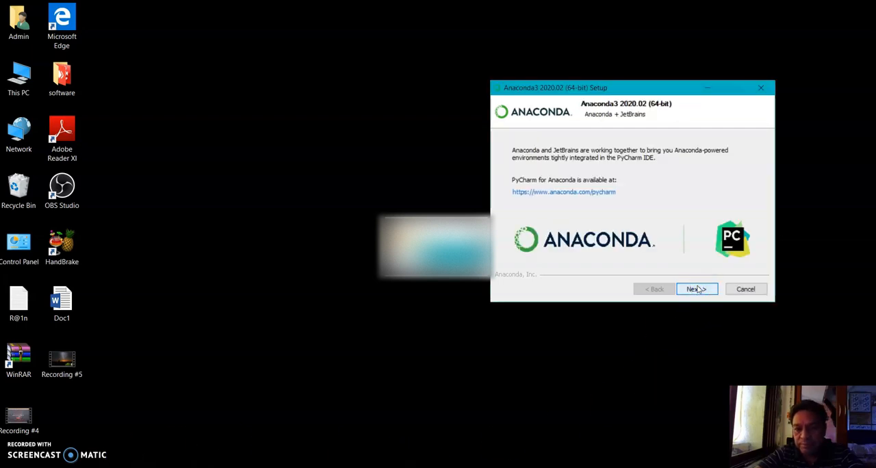
{"action": "left_click", "coordinate": [697, 290]}
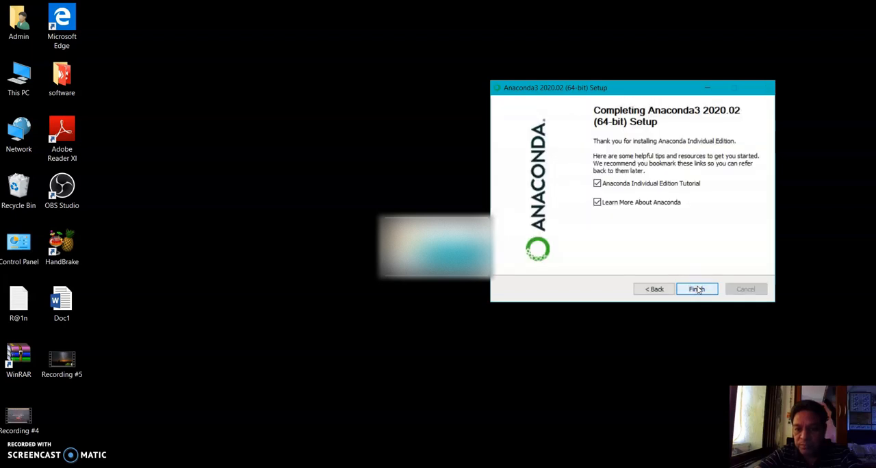
{"action": "left_click", "coordinate": [697, 289]}
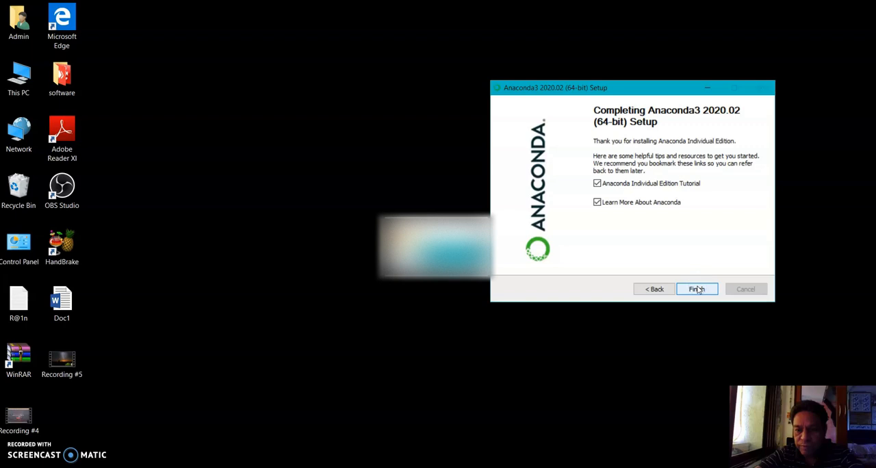
{"action": "left_click", "coordinate": [697, 292]}
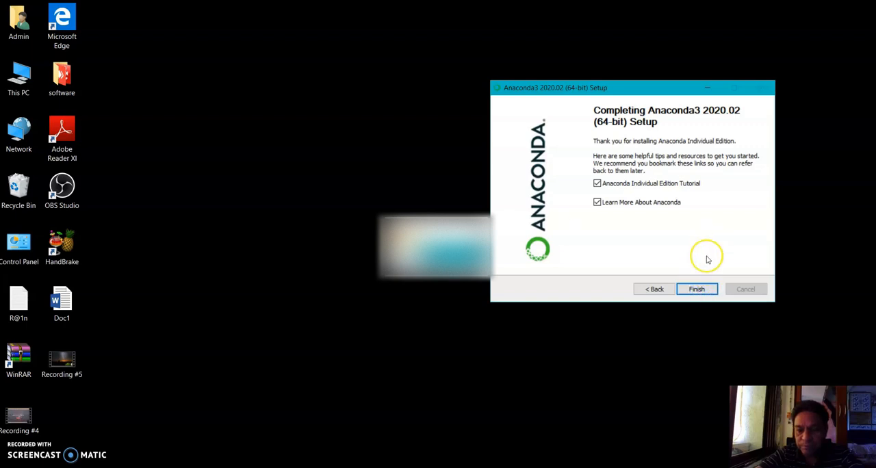
{"action": "left_click", "coordinate": [695, 290]}
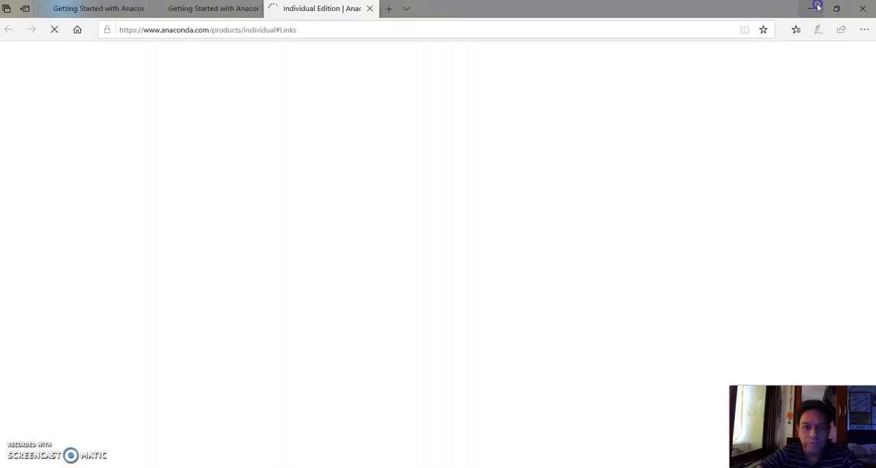
Switch to Anaconda Navigator and dismiss its welcome message permanently, keeping the option to help improve Anaconda checked.
{"action": "left_click", "coordinate": [816, 7]}
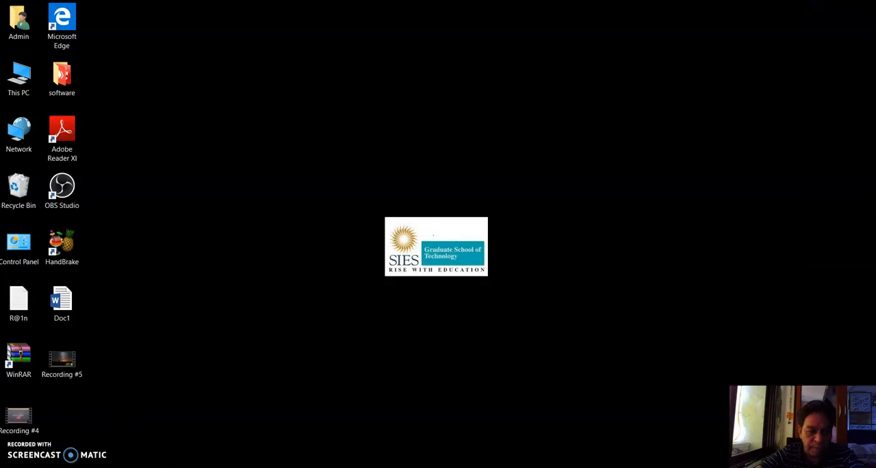
{"action": "left_click", "coordinate": [33, 467]}
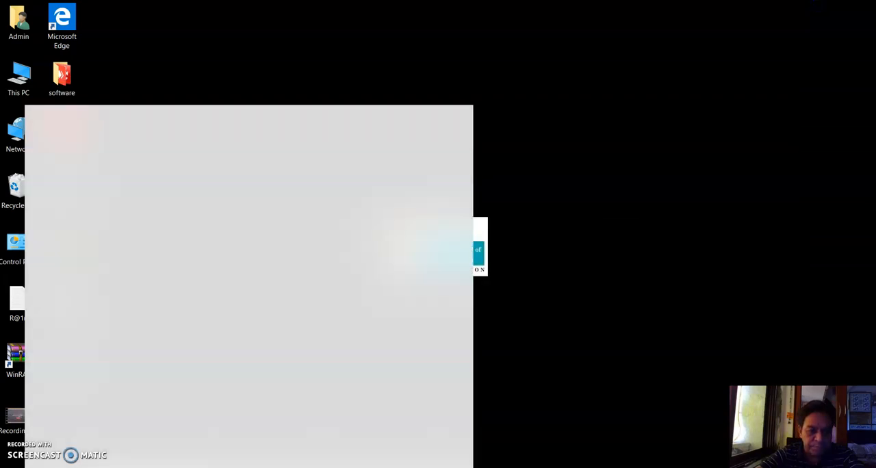
{"action": "left_click", "coordinate": [9, 467]}
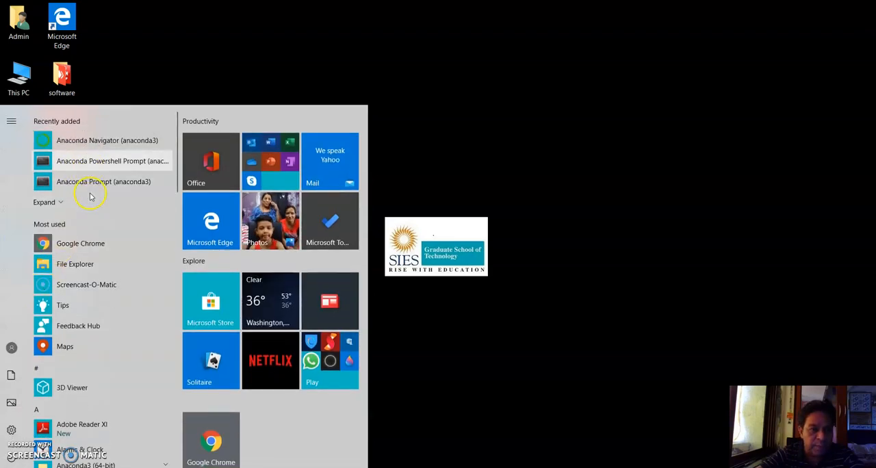
{"action": "left_click", "coordinate": [97, 142]}
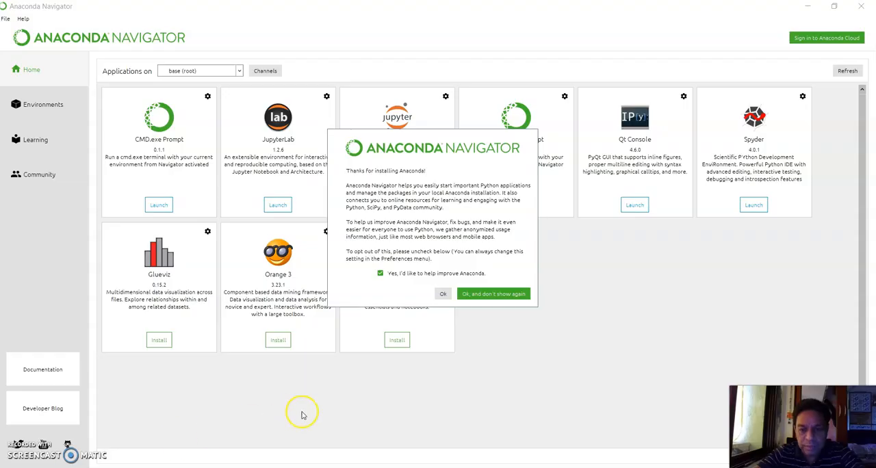
{"action": "left_click", "coordinate": [501, 296]}
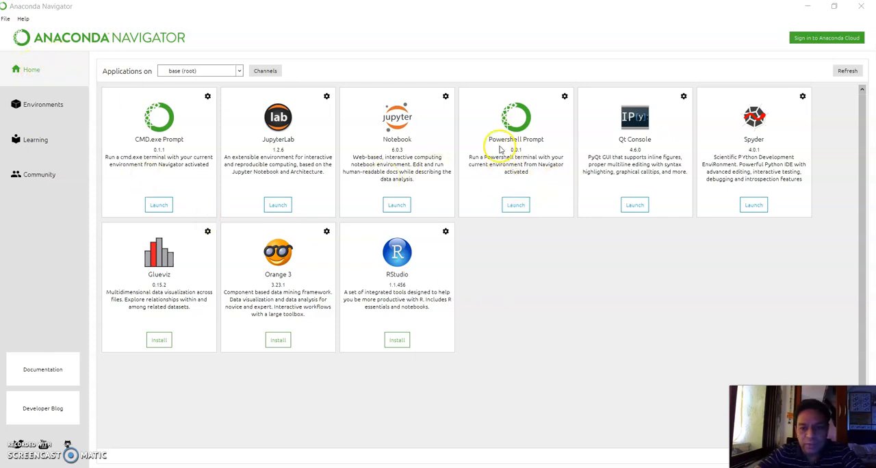
Launch the Powershell Prompt for the base (root) environment and run the command pip install numpy.
{"action": "left_click", "coordinate": [516, 208]}
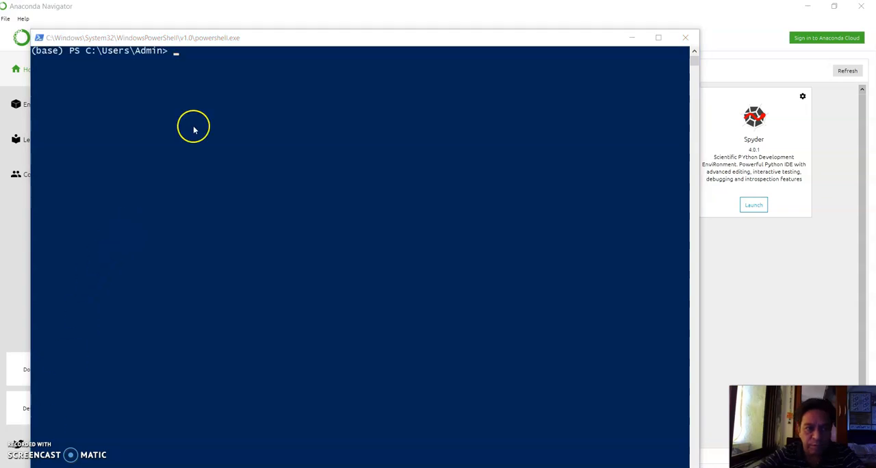
{"action": "left_click", "coordinate": [194, 56]}
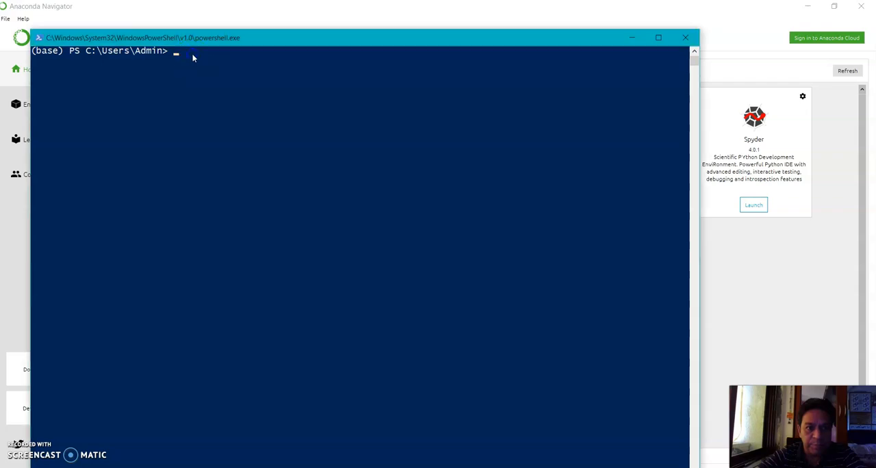
{"action": "type", "text": "pip i"}
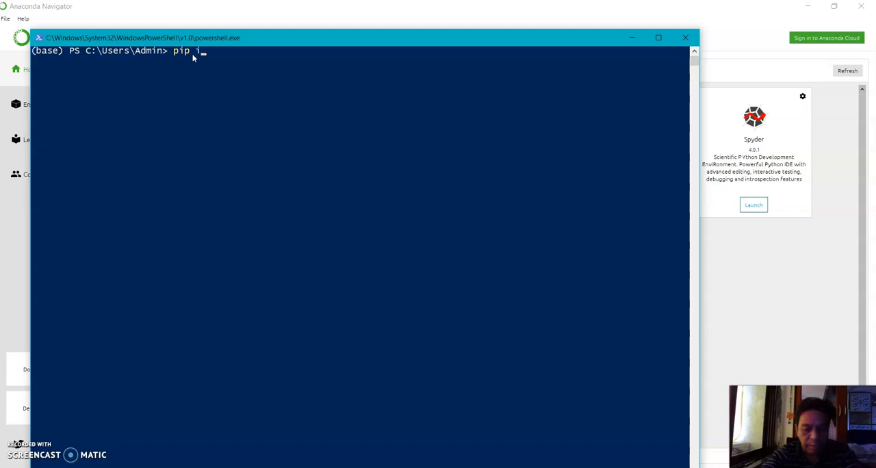
{"action": "type", "text": "nstall"}
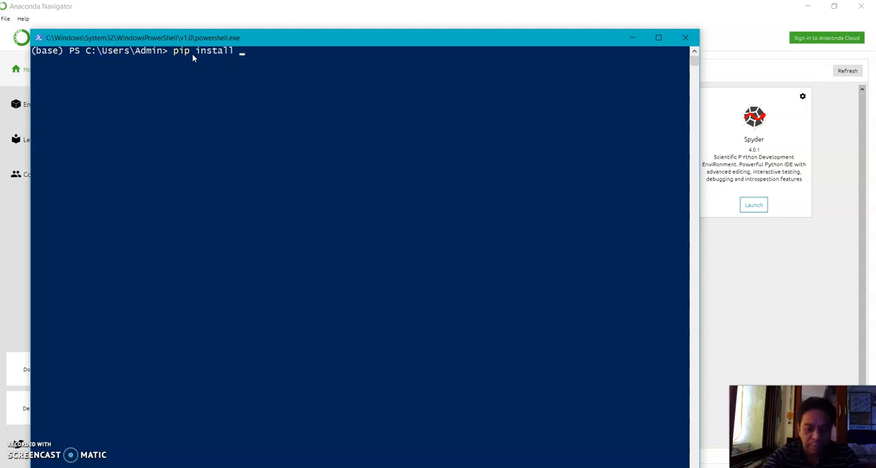
{"action": "type", "text": " numpy"}
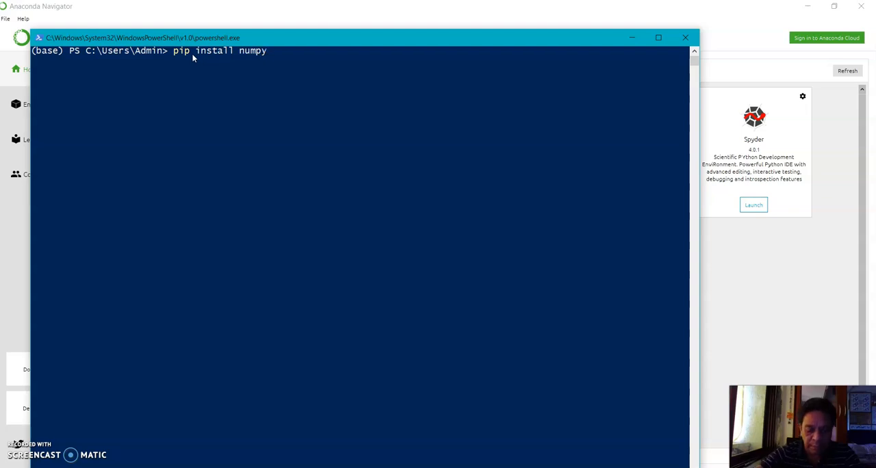
{"action": "key", "text": "Return"}
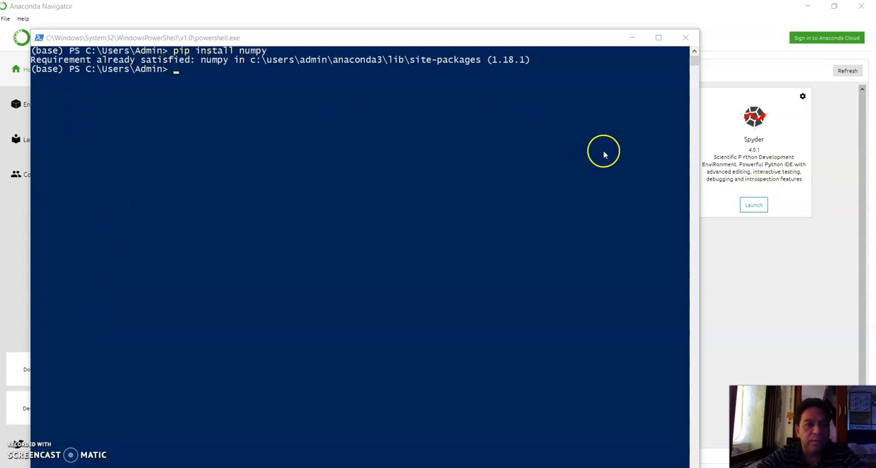
Launch Jupyter Notebook from Anaconda Navigator and create a new Python 3 notebook in the home folder.
{"action": "left_click", "coordinate": [749, 67]}
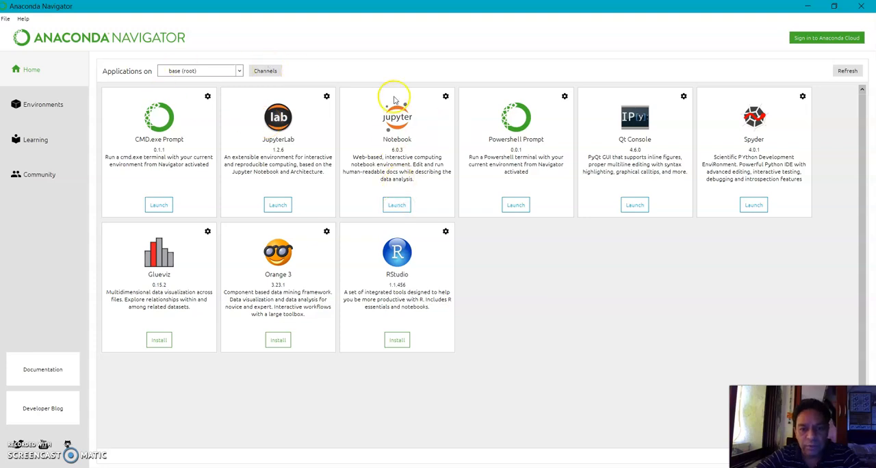
{"action": "left_click", "coordinate": [397, 205]}
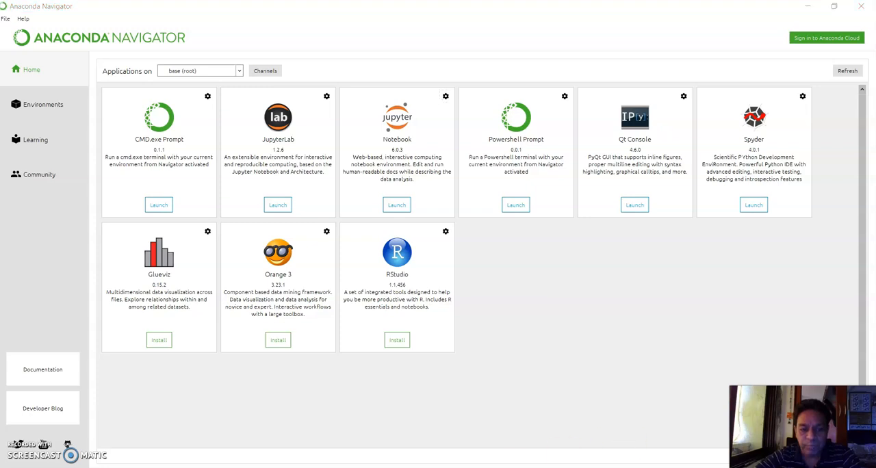
{"action": "mouse_move", "coordinate": [433, 466]}
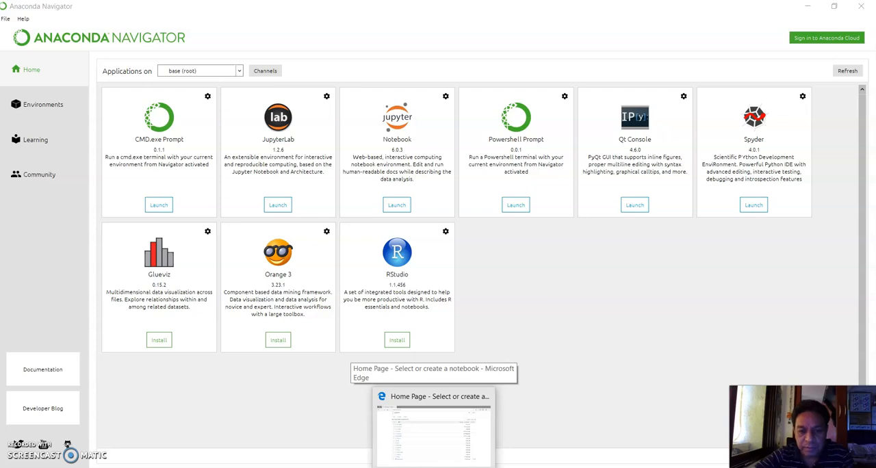
{"action": "left_click", "coordinate": [433, 466]}
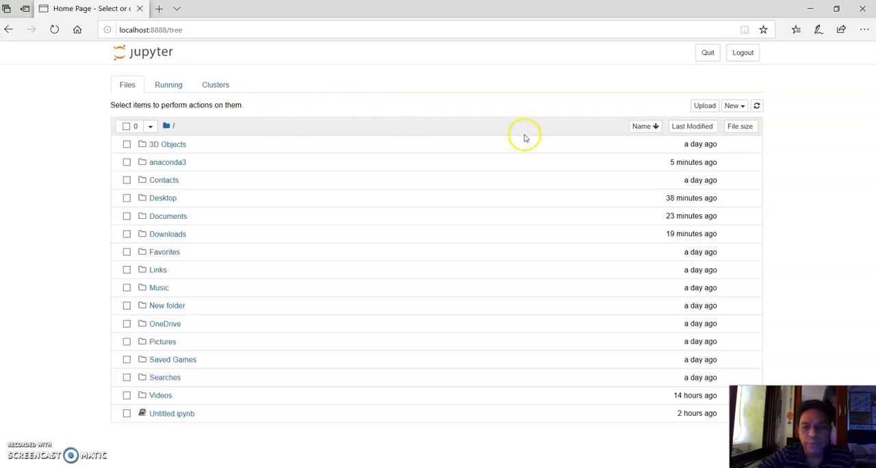
{"action": "left_click", "coordinate": [738, 108]}
{"action": "left_click", "coordinate": [691, 133]}
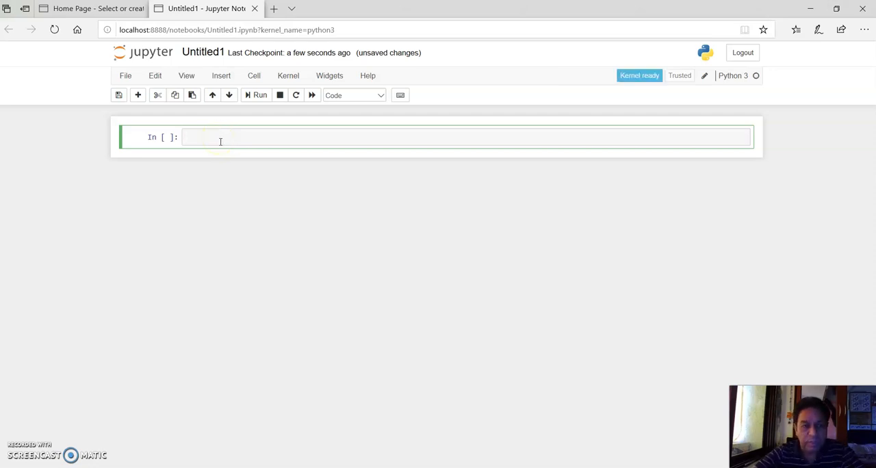
Enter the code "from matplotlib import pylab" in the first notebook cell and run it.
{"action": "left_click", "coordinate": [220, 140]}
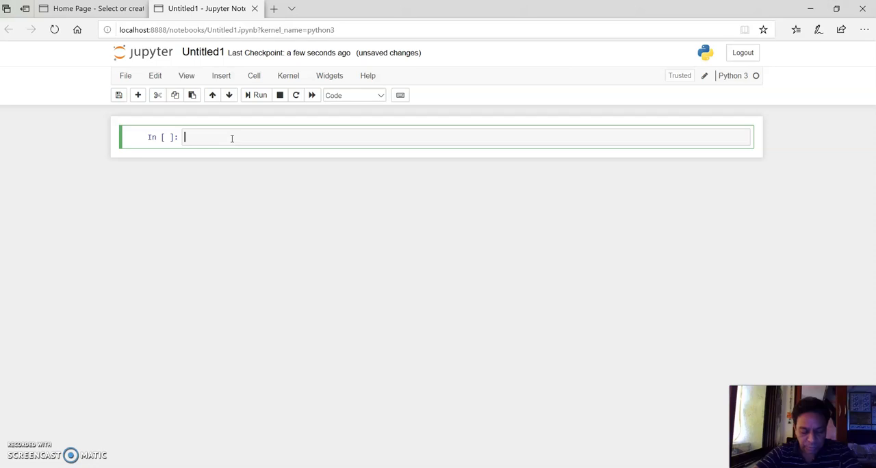
{"action": "type", "text": "from"}
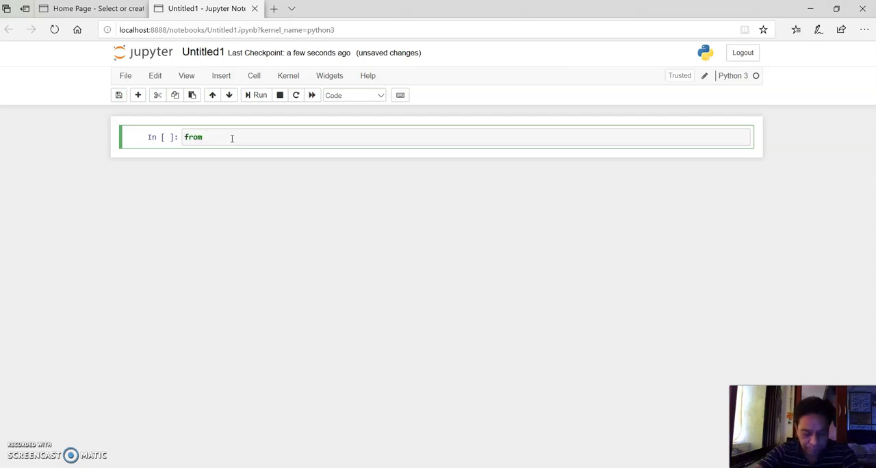
{"action": "type", "text": " ma"}
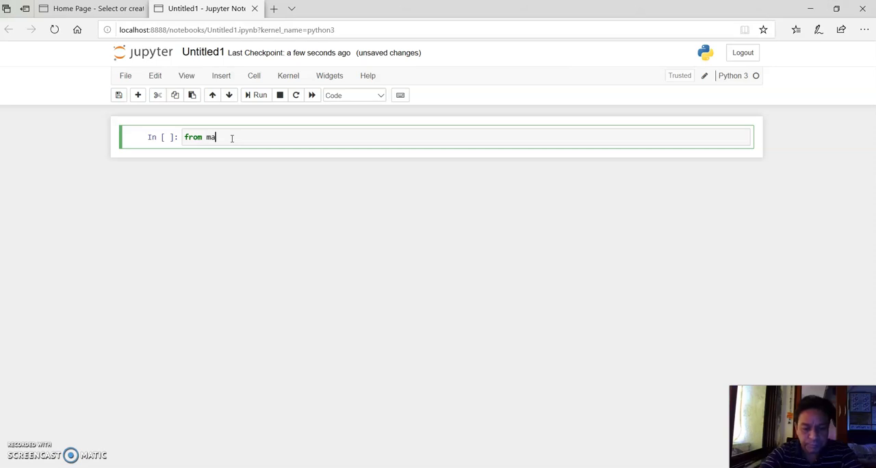
{"action": "type", "text": "tp"}
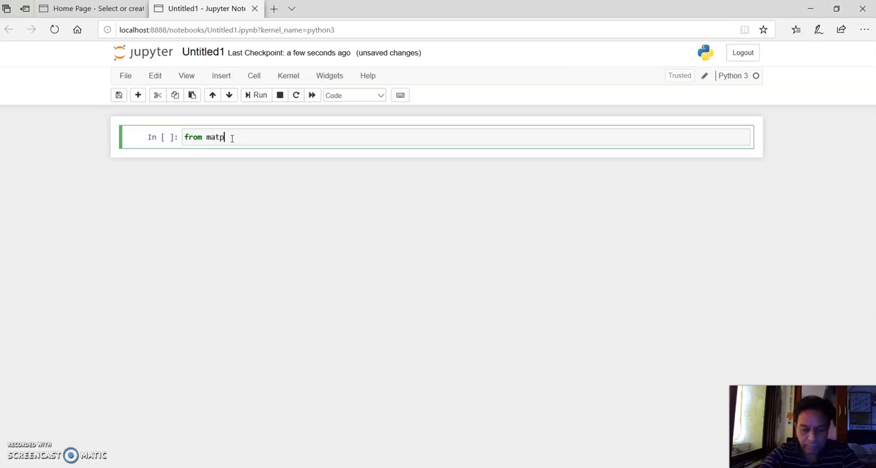
{"action": "type", "text": "lot"}
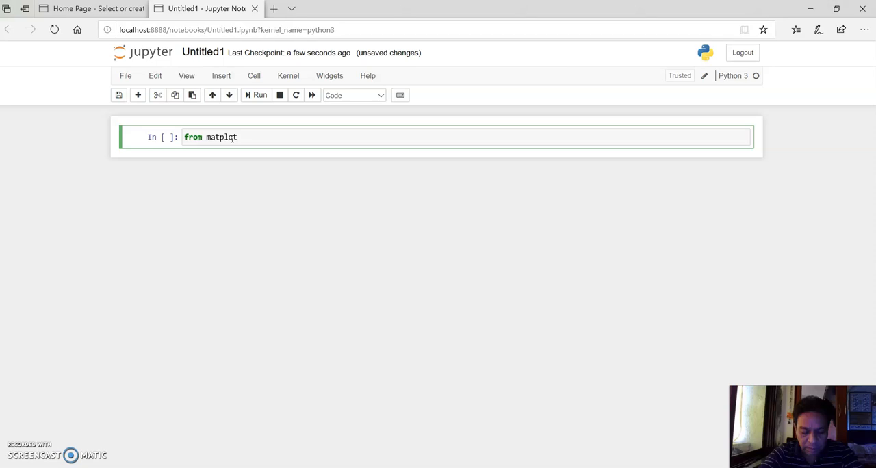
{"action": "type", "text": "lib"}
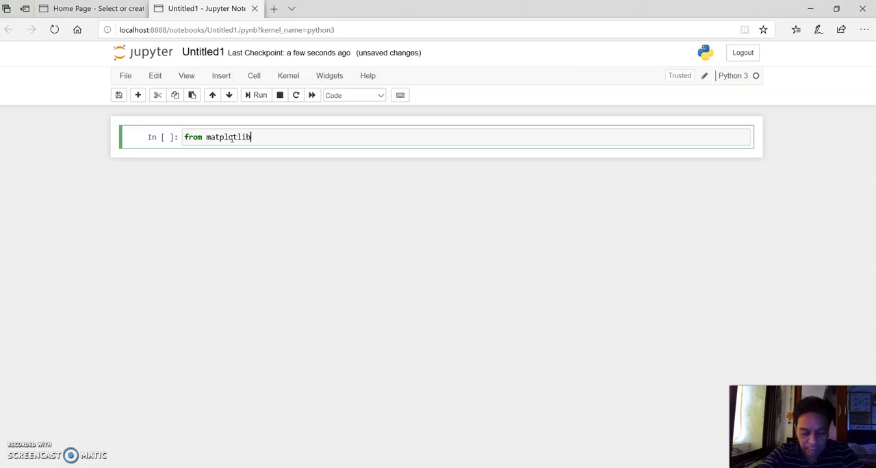
{"action": "type", "text": " import"}
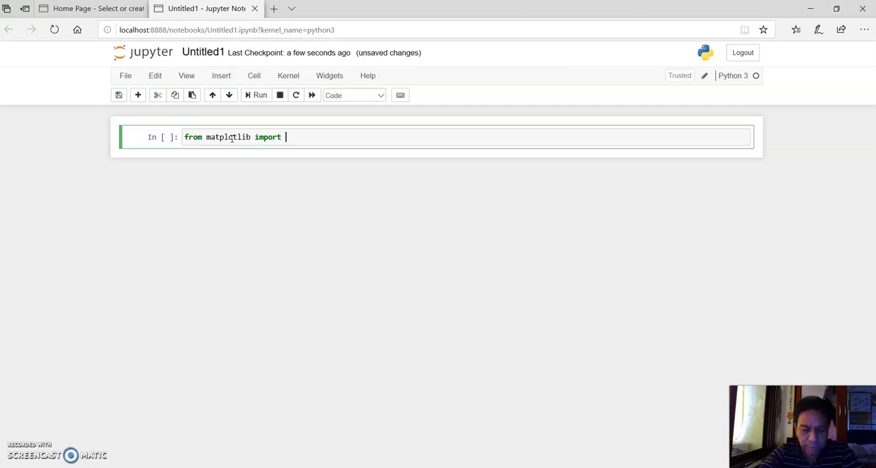
{"action": "type", "text": " pylab"}
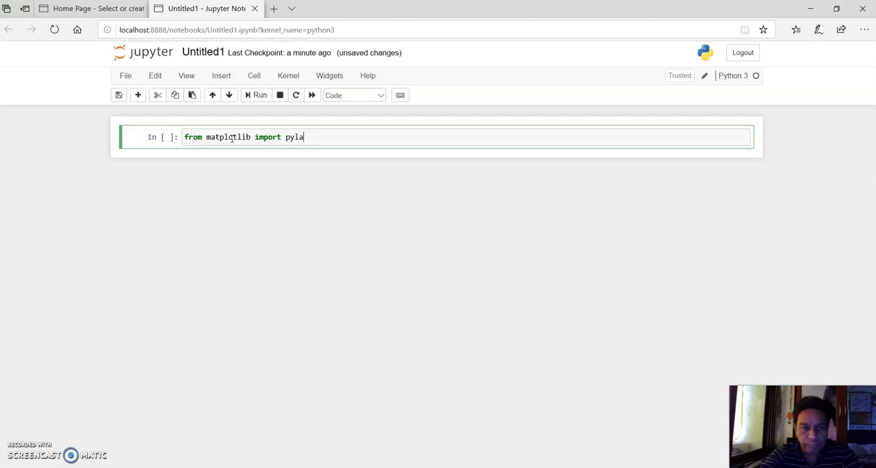
{"action": "left_click", "coordinate": [260, 95]}
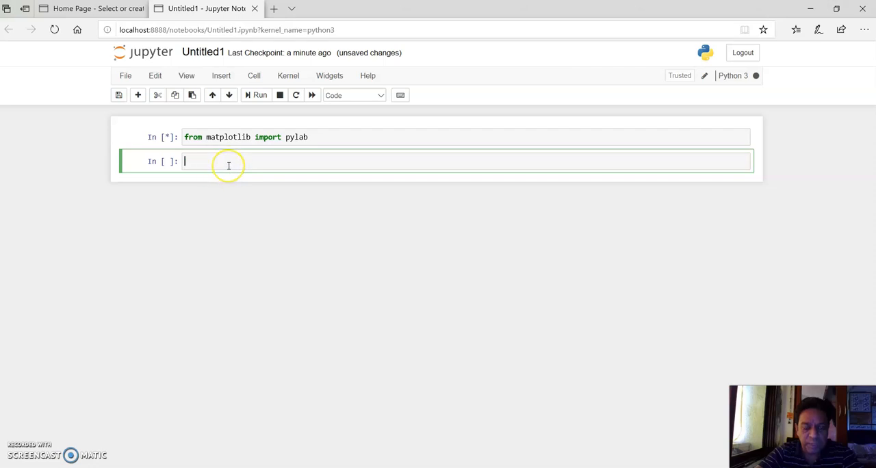
Enter the code "from pylab import*" in the second notebook cell and run it.
{"action": "type", "text": "from p"}
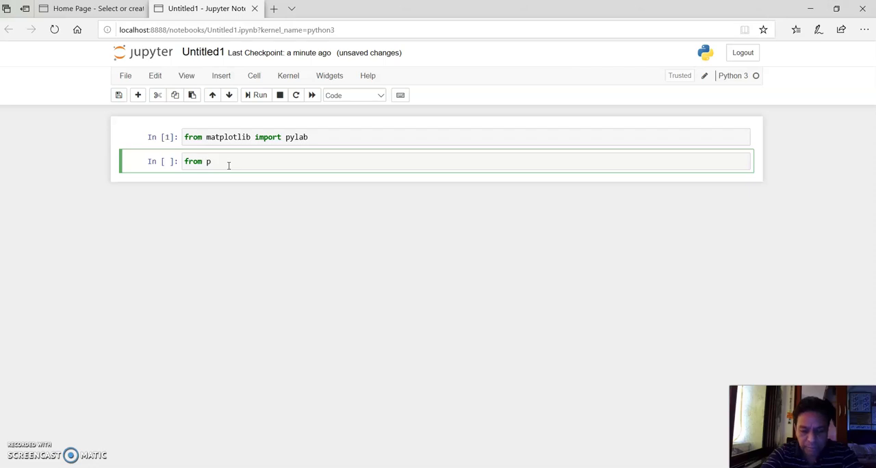
{"action": "type", "text": "yla"}
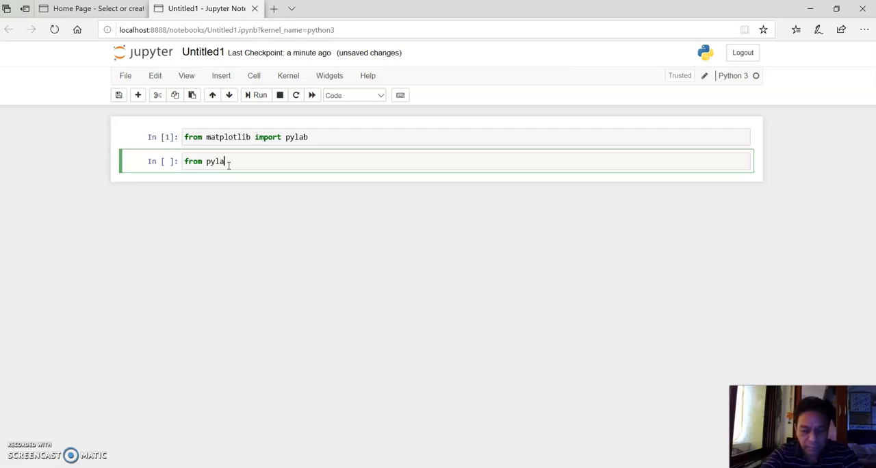
{"action": "type", "text": "b import*"}
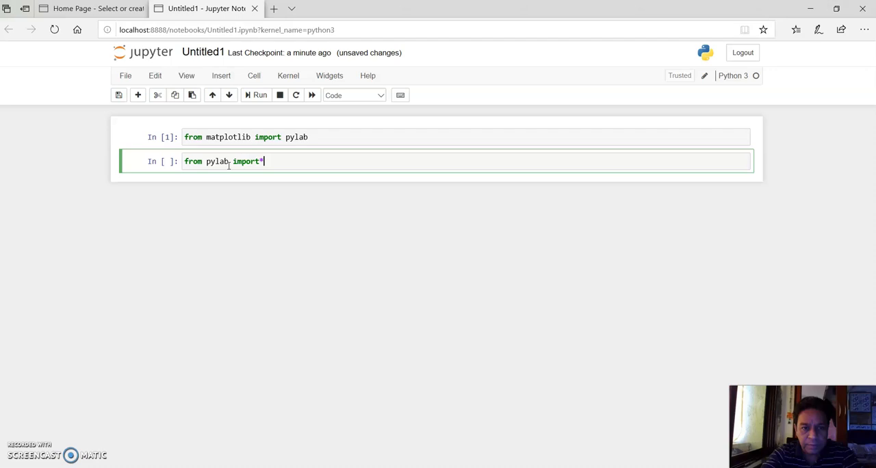
{"action": "left_click", "coordinate": [265, 100]}
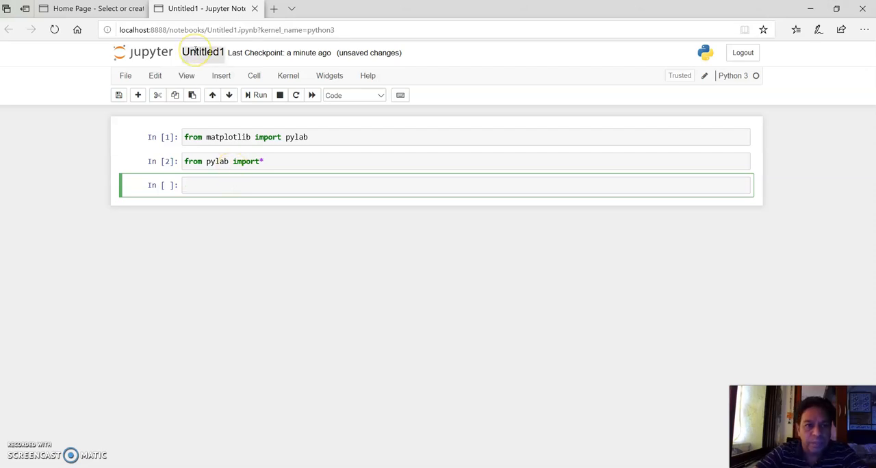
Rename the notebook as MyCode1.
{"action": "left_click", "coordinate": [196, 51]}
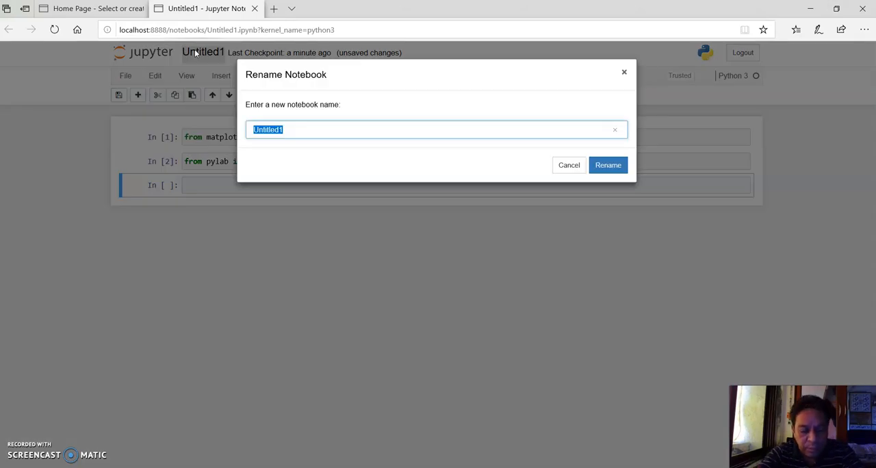
{"action": "type", "text": "My "}
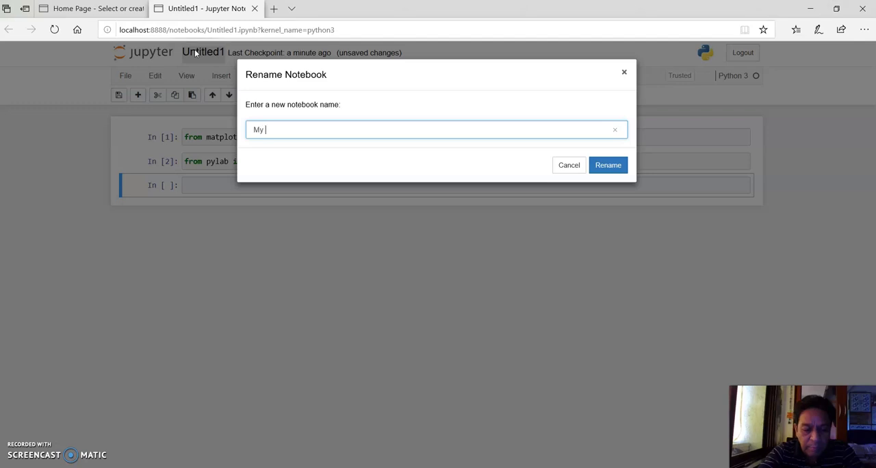
{"action": "type", "text": "fi"}
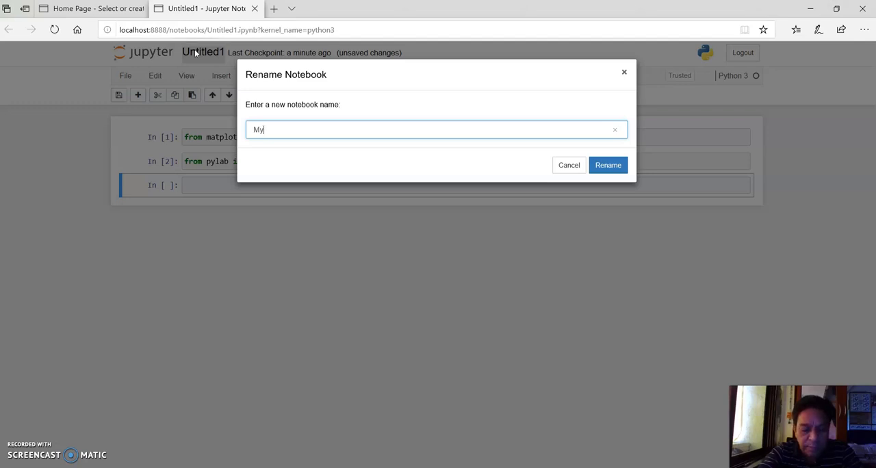
{"action": "type", "text": "rstCO"}
{"action": "key", "text": "BackSpace"}
{"action": "key", "text": "BackSpace"}
{"action": "key", "text": "BackSpace"}
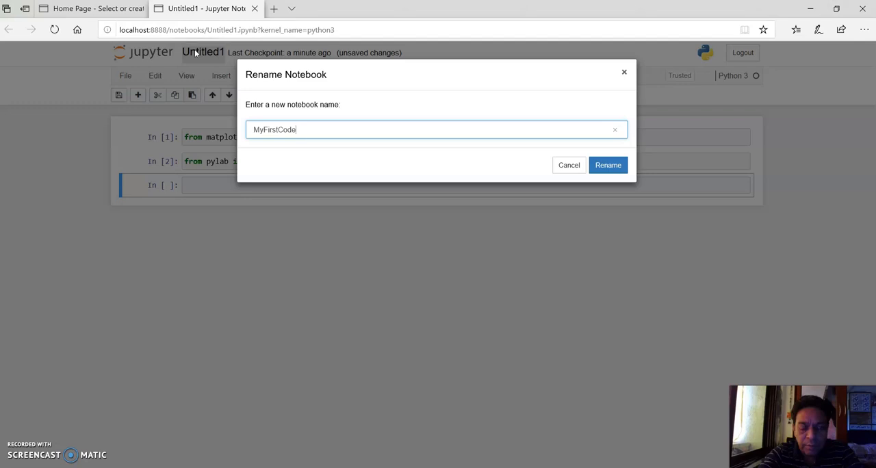
{"action": "key", "text": "BackSpace"}
{"action": "key", "text": "BackSpace"}
{"action": "key", "text": "BackSpace"}
{"action": "key", "text": "BackSpace"}
{"action": "key", "text": "BackSpace"}
{"action": "key", "text": "BackSpace"}
{"action": "key", "text": "BackSpace"}
{"action": "key", "text": "BackSpace"}
{"action": "key", "text": "BackSpace"}
{"action": "key", "text": "BackSpace"}
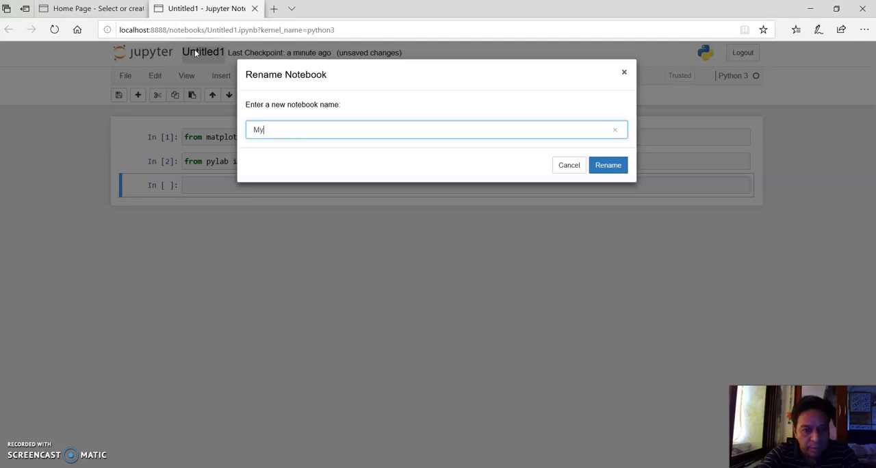
{"action": "type", "text": "My"}
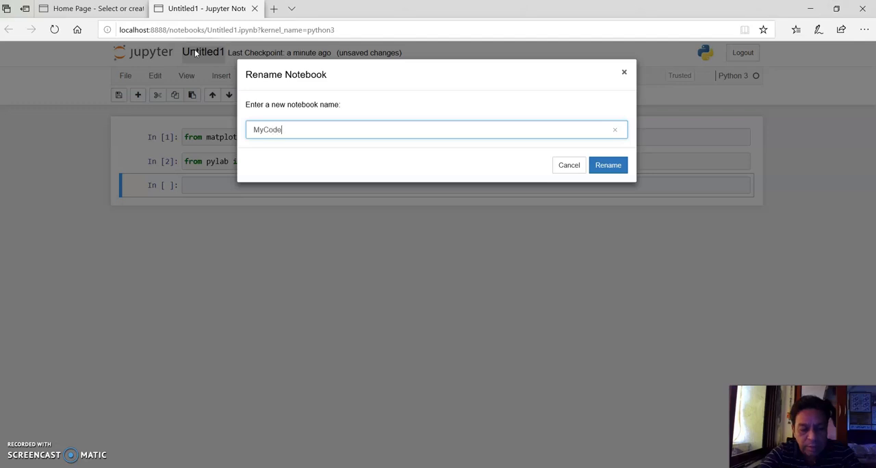
{"action": "left_click", "coordinate": [607, 171]}
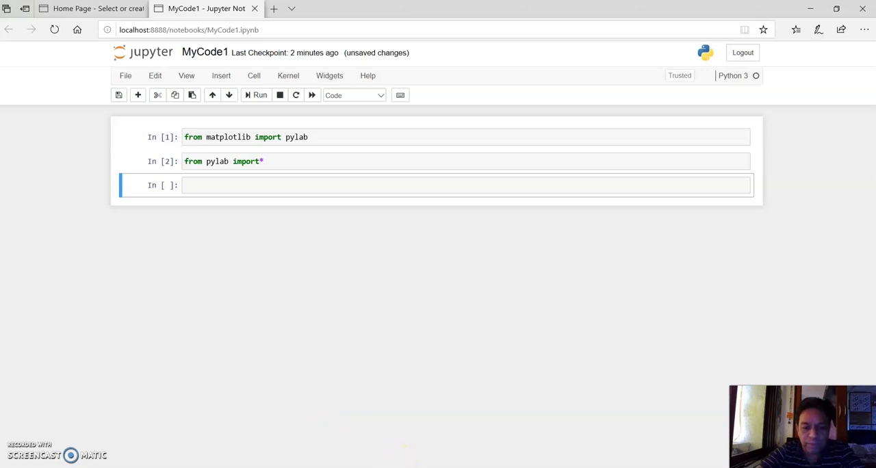
Close the browser with all its tabs, leaving the notebook page despite its unsaved changes.
{"action": "left_click", "coordinate": [864, 14]}
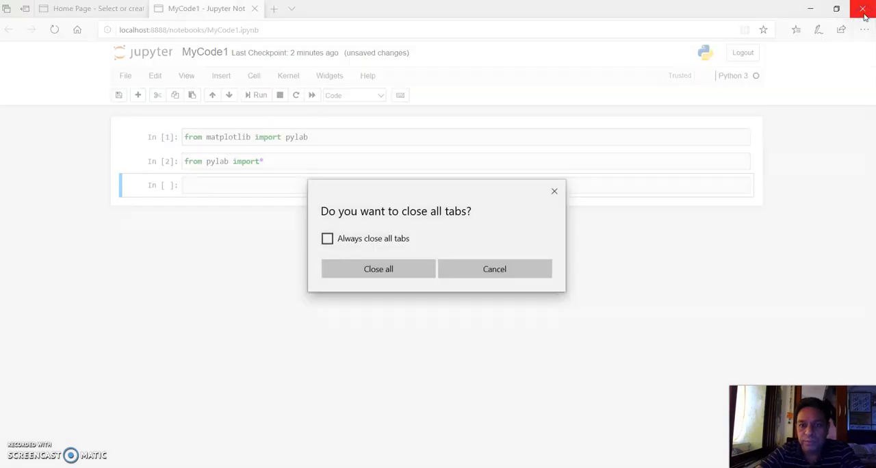
{"action": "left_click", "coordinate": [388, 270]}
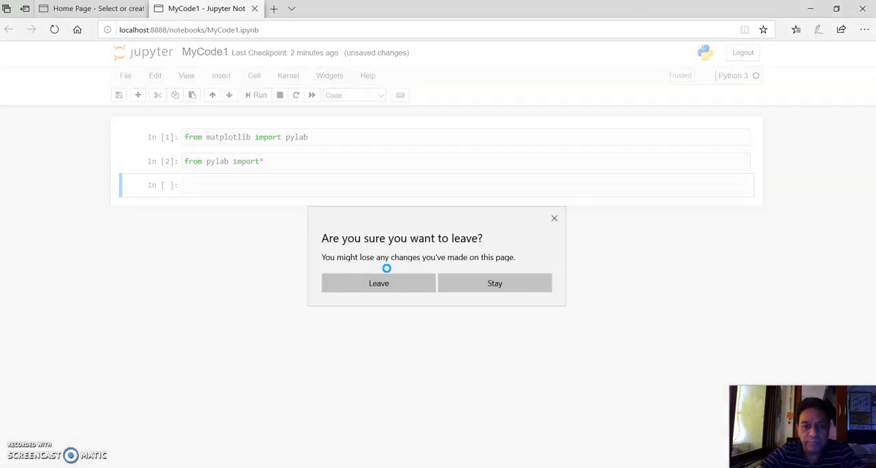
{"action": "left_click", "coordinate": [381, 284]}
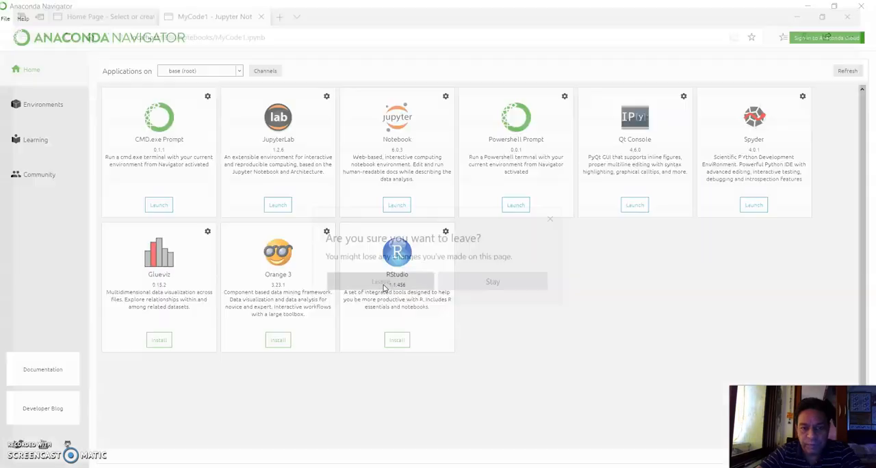
Quit Anaconda Navigator even though it is busy, and close the Powershell window.
{"action": "left_click", "coordinate": [866, 7]}
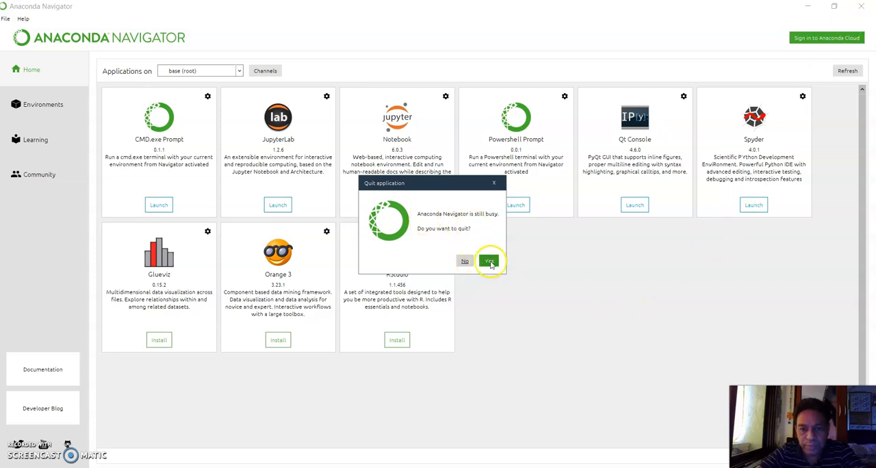
{"action": "left_click", "coordinate": [488, 260]}
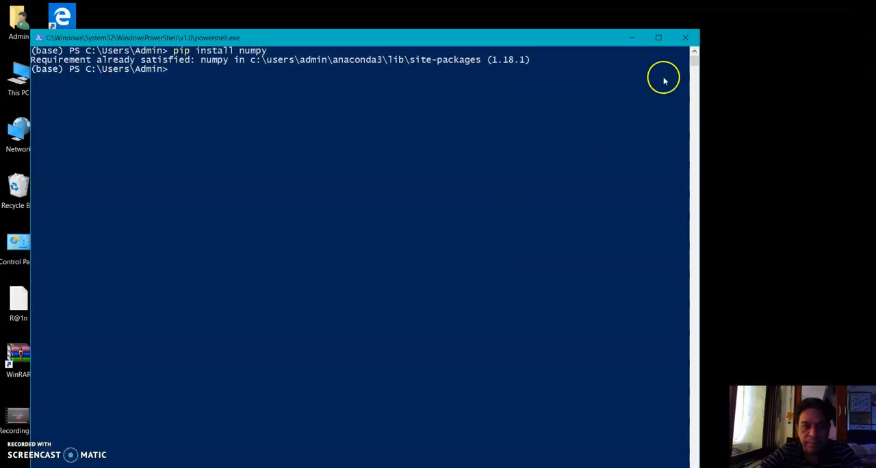
{"action": "left_click", "coordinate": [684, 39]}
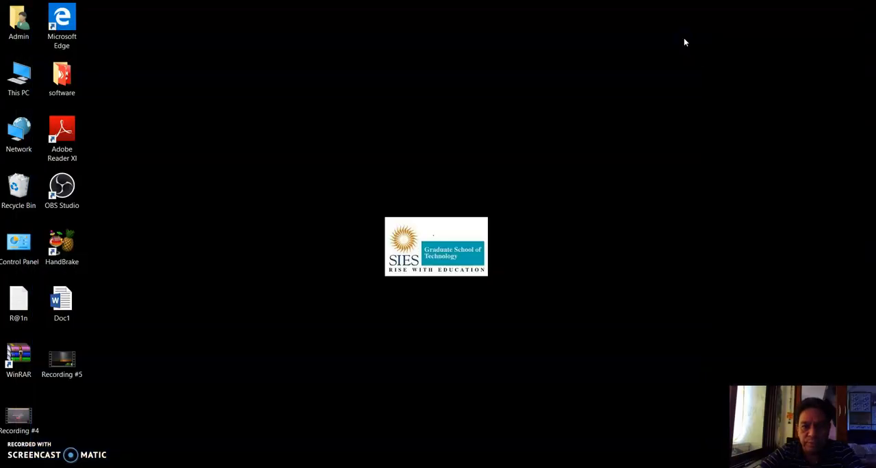
{"action": "left_click", "coordinate": [235, 305]}
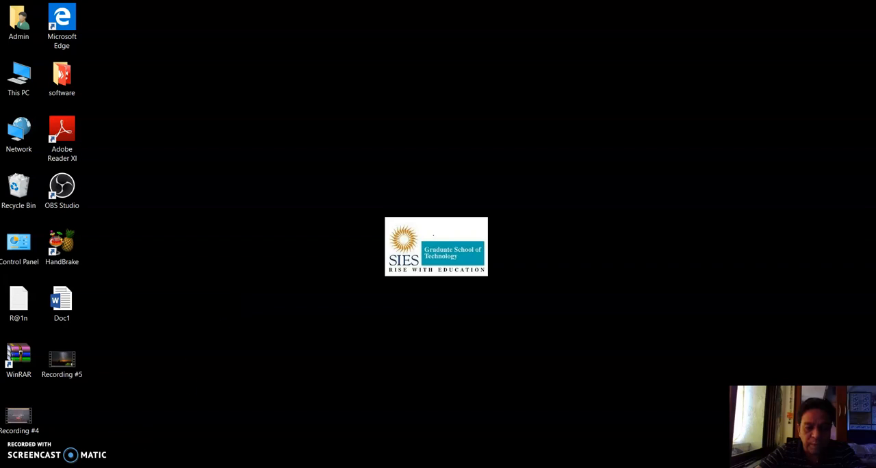
Launch Jupyter Notebook (anaconda3) directly from Windows and create a new Python 3 notebook in the home folder.
{"action": "left_click", "coordinate": [36, 467]}
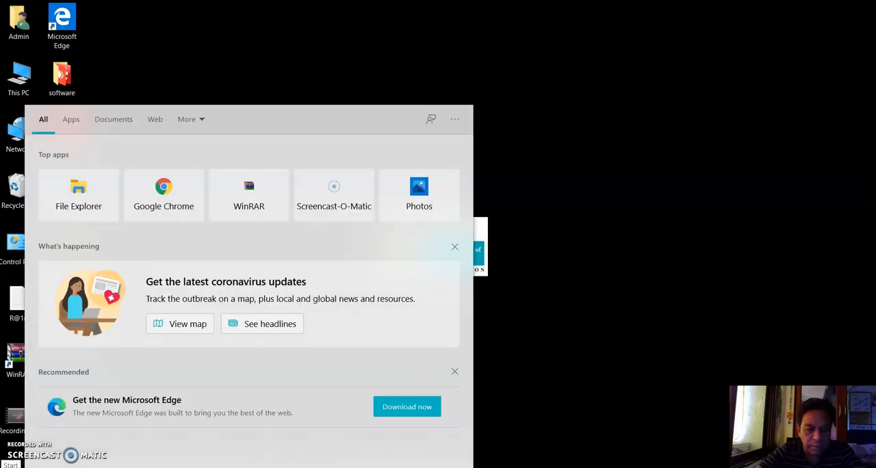
{"action": "left_click", "coordinate": [12, 467]}
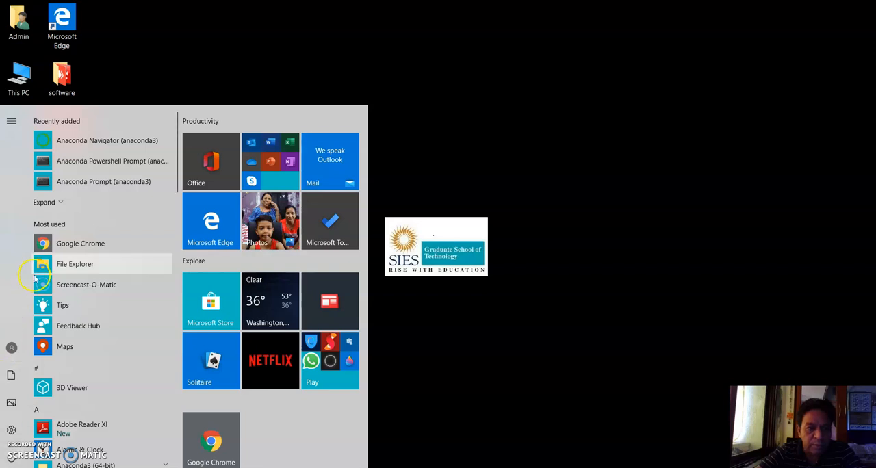
{"action": "left_click", "coordinate": [58, 202]}
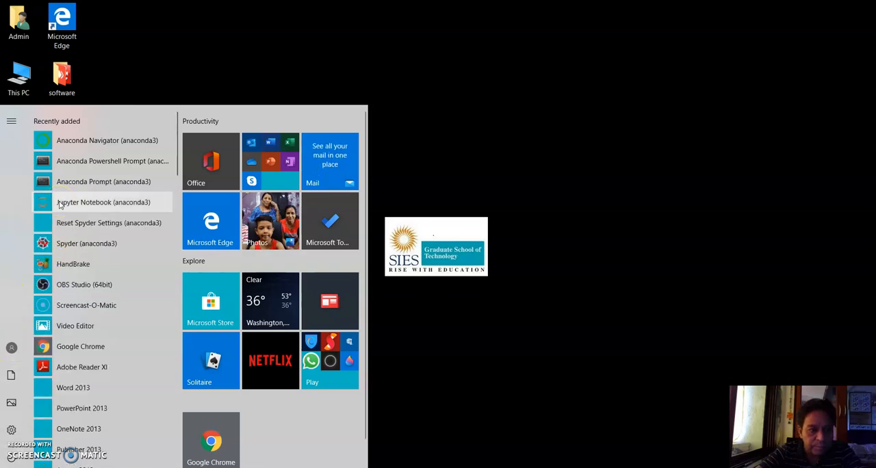
{"action": "left_click", "coordinate": [103, 202]}
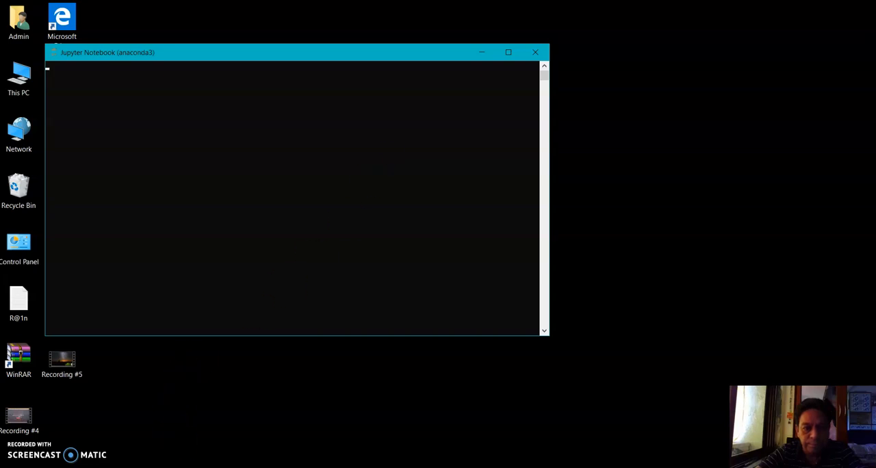
{"action": "key", "text": "super+s"}
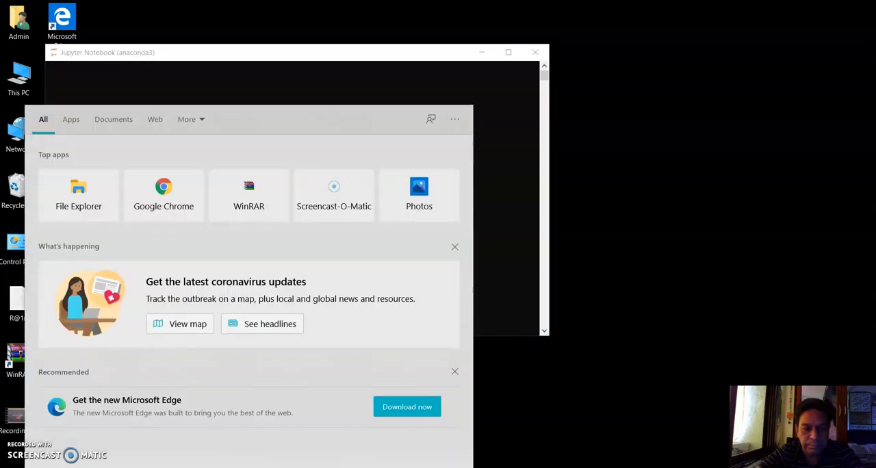
{"action": "key", "text": "Escape"}
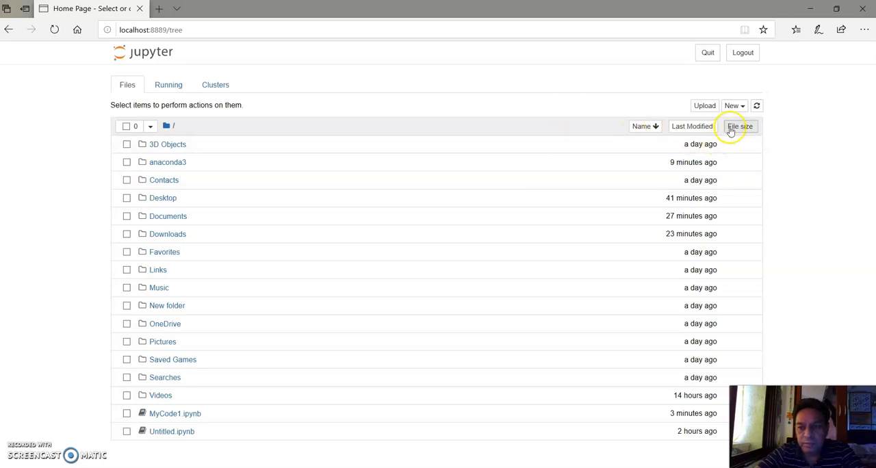
{"action": "left_click", "coordinate": [742, 108]}
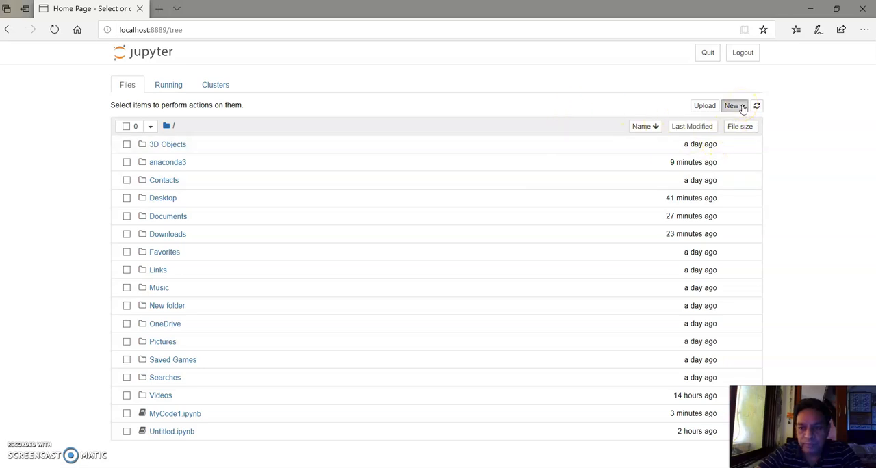
{"action": "left_click", "coordinate": [698, 136]}
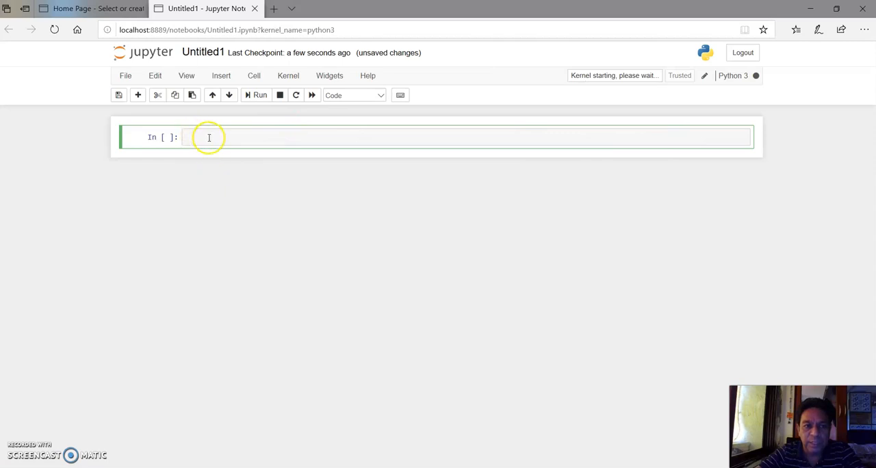
Enter "a=3" in the first notebook cell and "b=4" in the second, running each cell.
{"action": "type", "text": "3"}
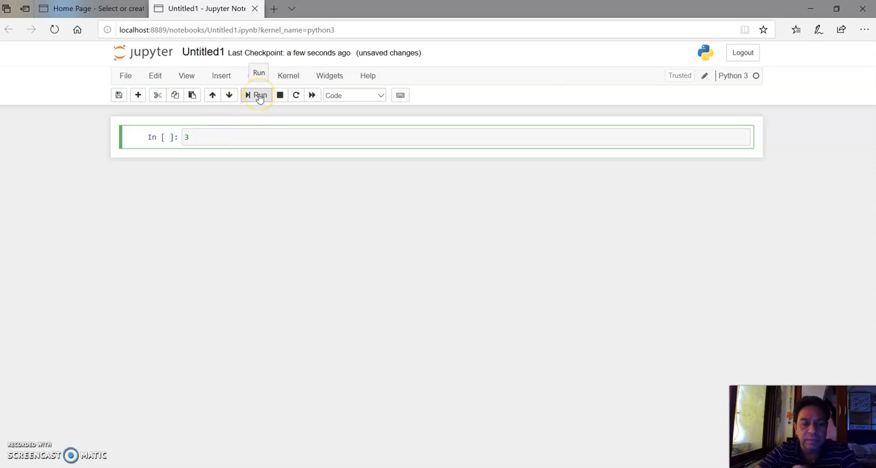
{"action": "key", "text": "BackSpace"}
{"action": "type", "text": "a="}
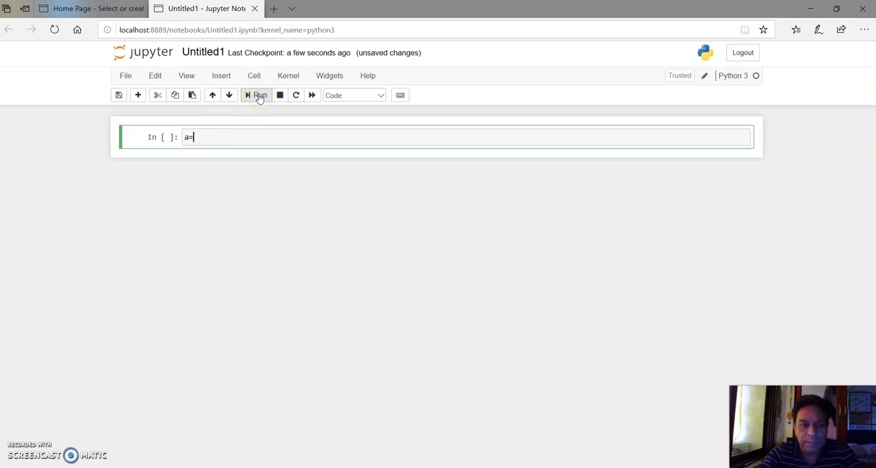
{"action": "type", "text": "3"}
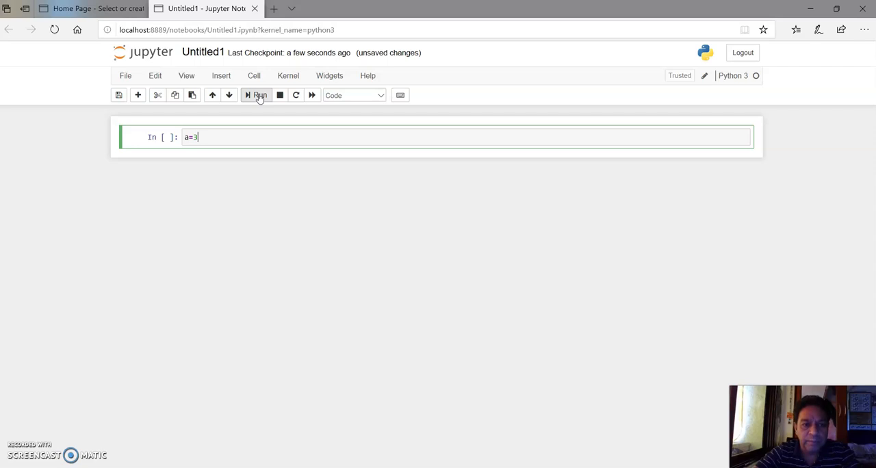
{"action": "left_click", "coordinate": [259, 97]}
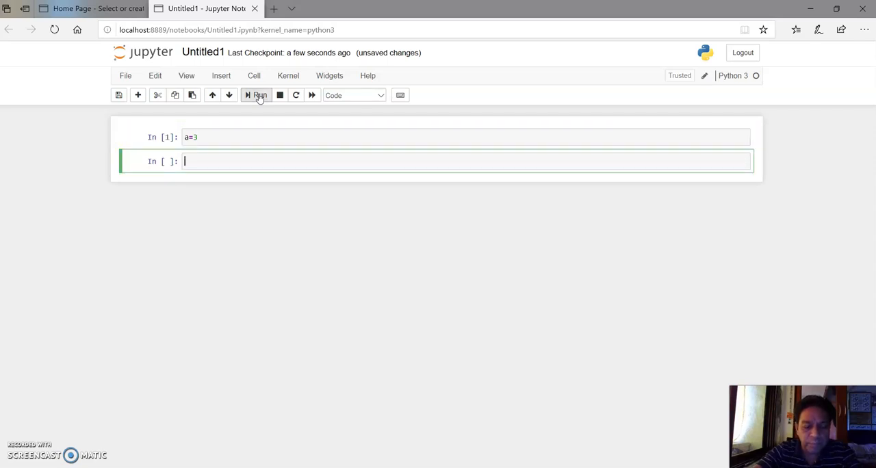
{"action": "type", "text": "b=4"}
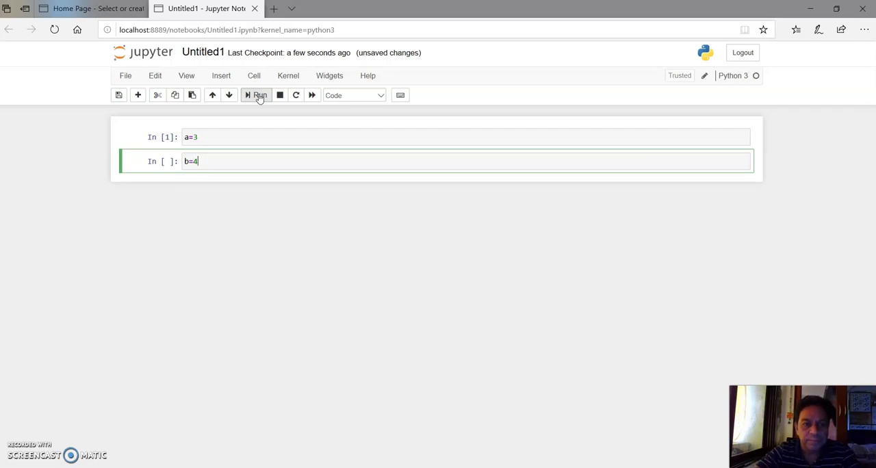
{"action": "left_click", "coordinate": [259, 98]}
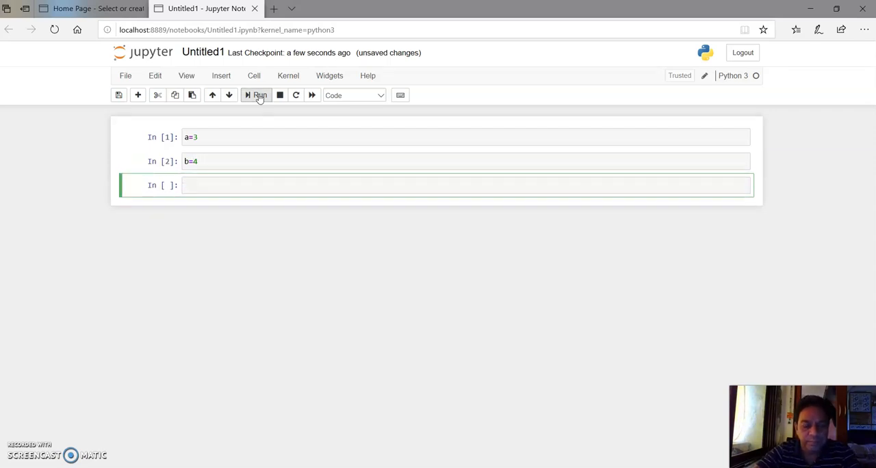
Enter and run "c=a+b" in the third cell, and output the sum by running "c" in the fourth.
{"action": "type", "text": "c"}
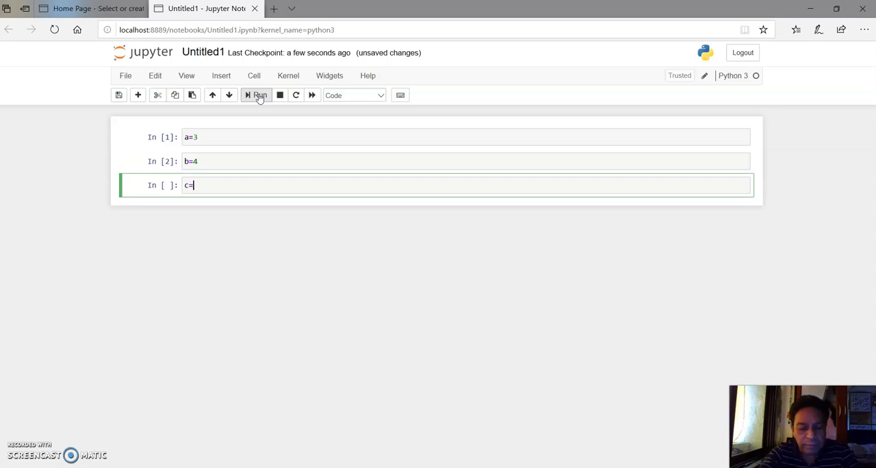
{"action": "type", "text": "=a+b"}
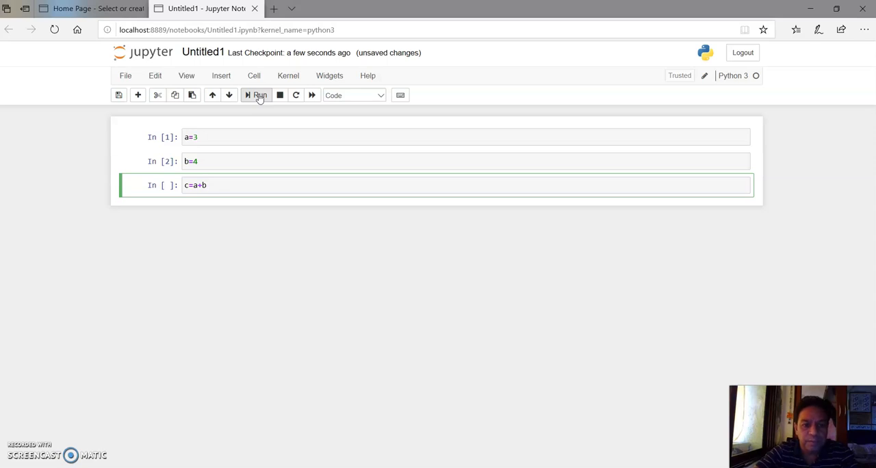
{"action": "left_click", "coordinate": [259, 98]}
{"action": "type", "text": "c"}
{"action": "left_click", "coordinate": [259, 98]}
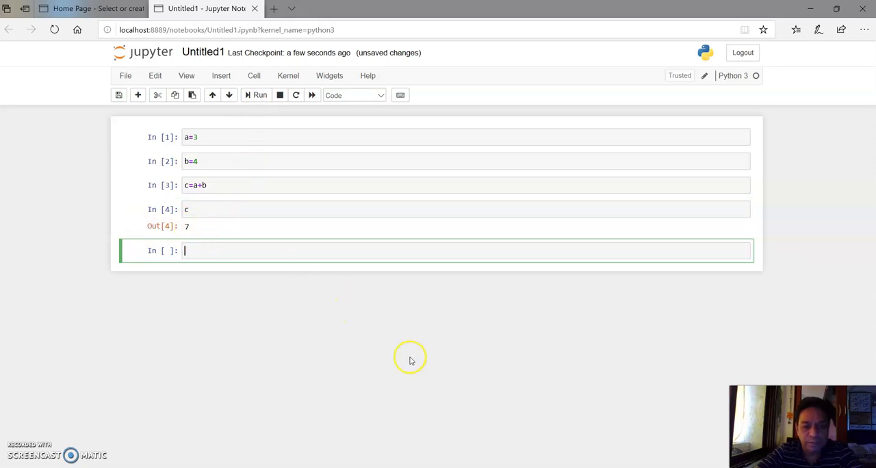
{"action": "mouse_move", "coordinate": [349, 466]}
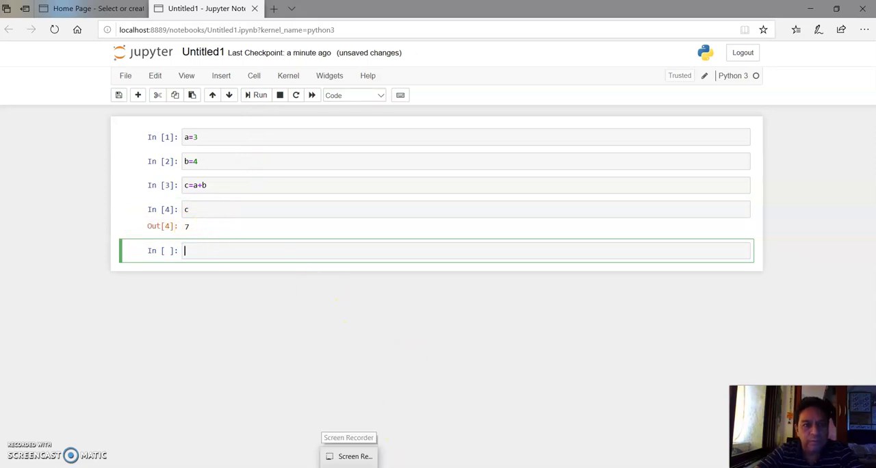
{"action": "left_click", "coordinate": [349, 464]}
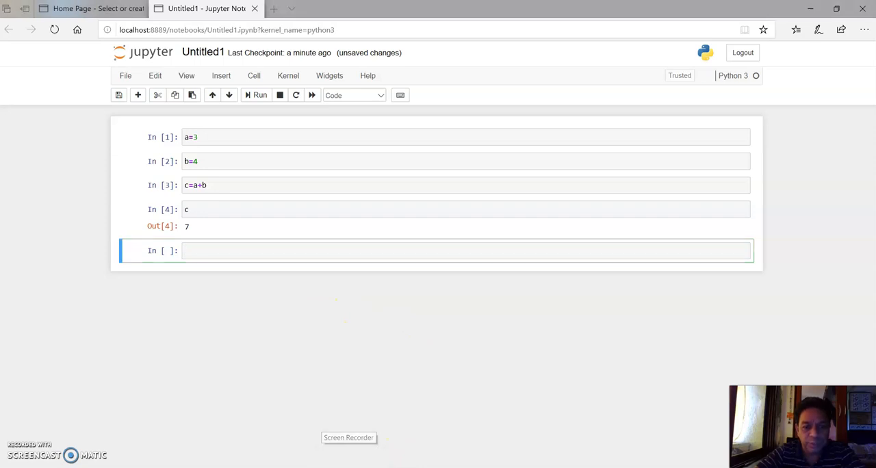